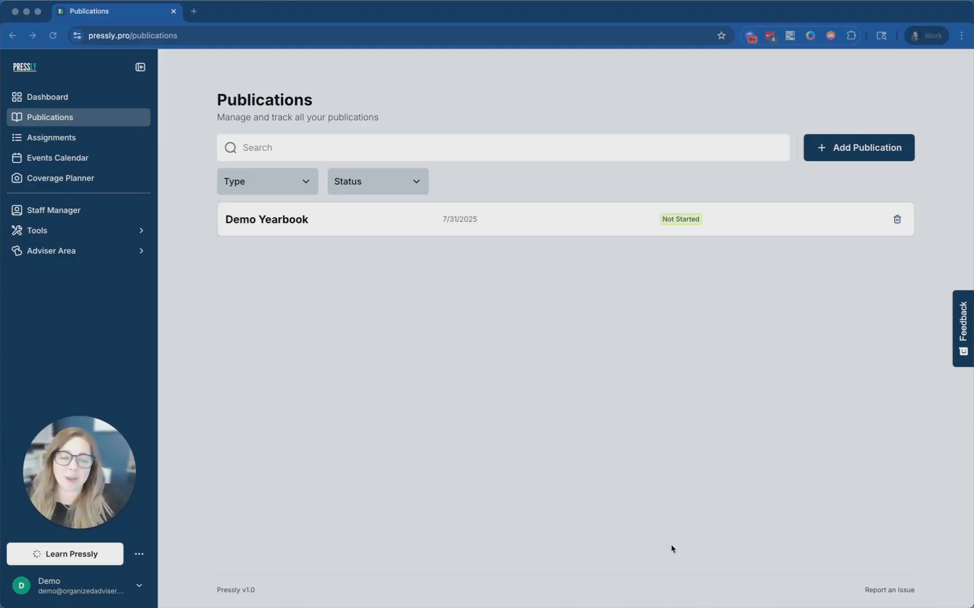
- Open the Add New Publication form and enter the name 'Demo Yearbook #2'
left_click(838, 152)
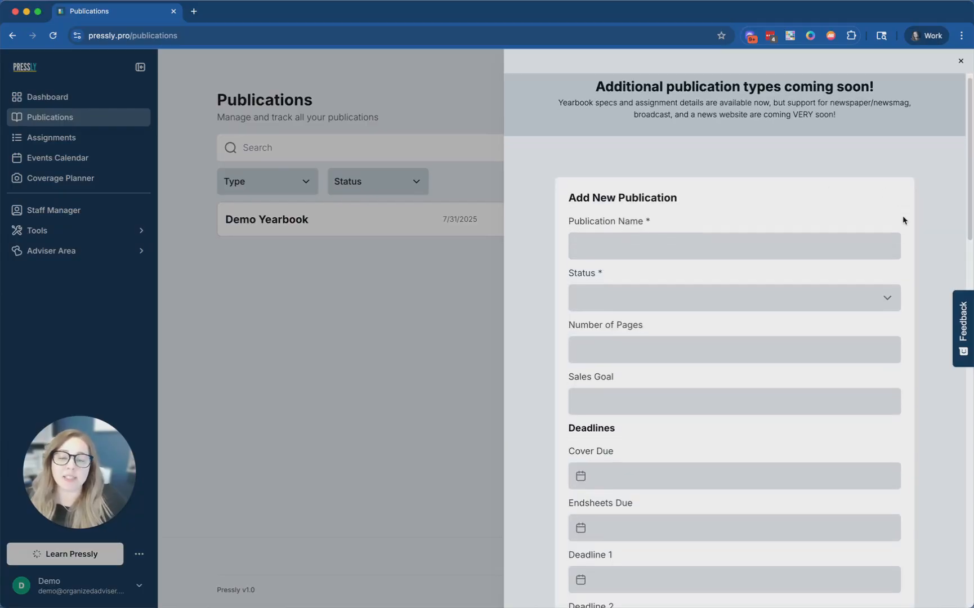
scroll(906, 221, "down", 3)
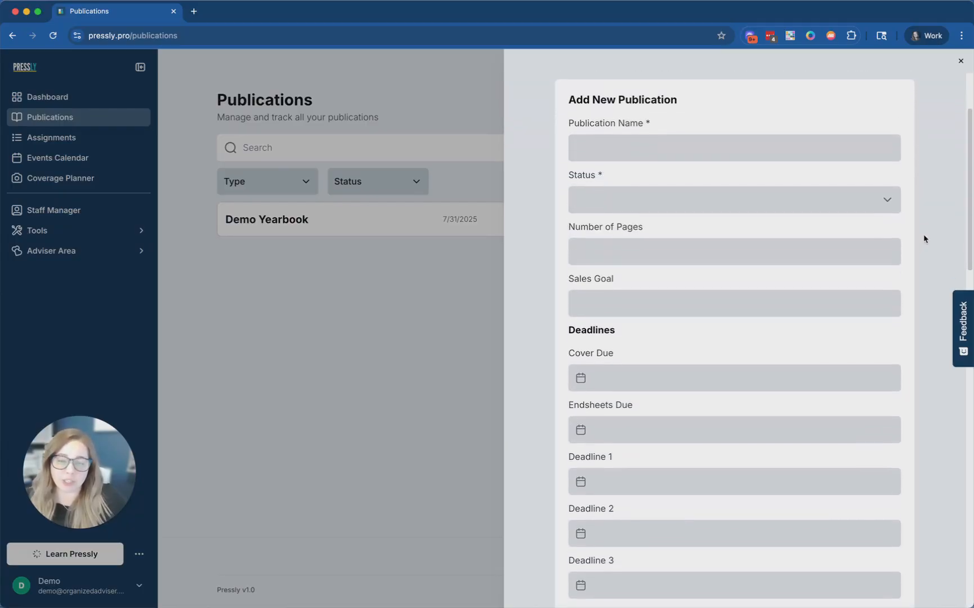
scroll(918, 228, "up", 3)
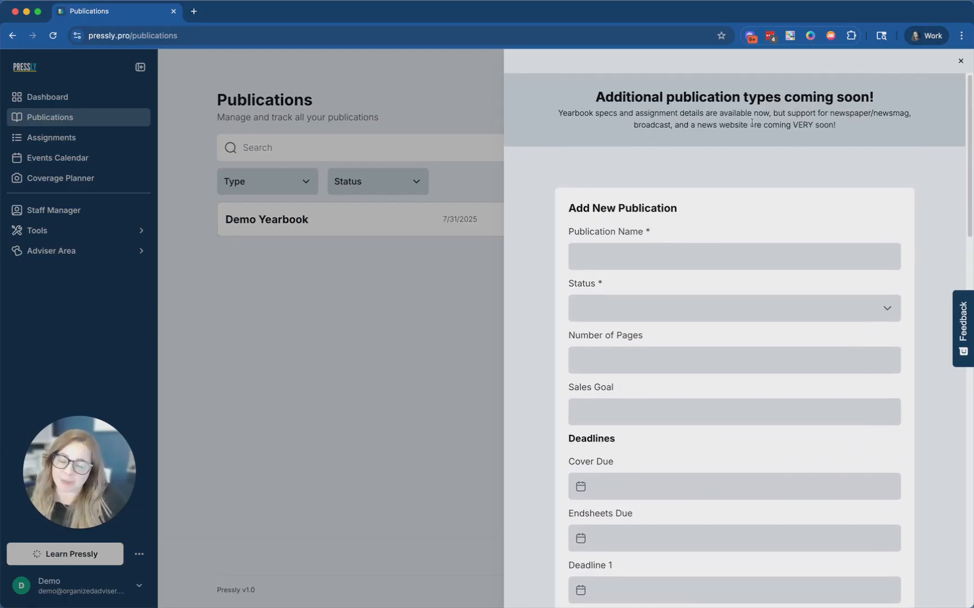
left_click(708, 256)
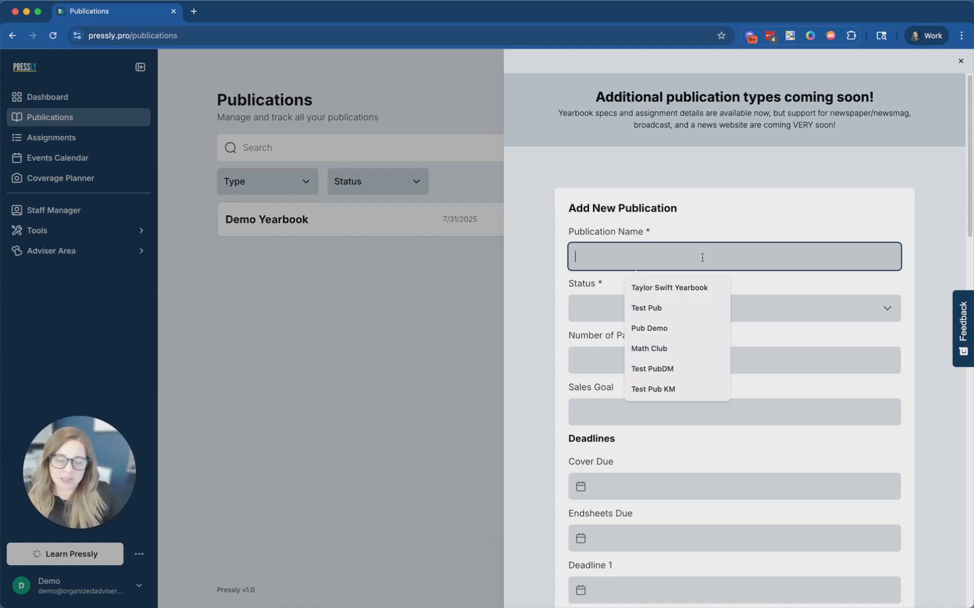
type("Demo Yearbook #2")
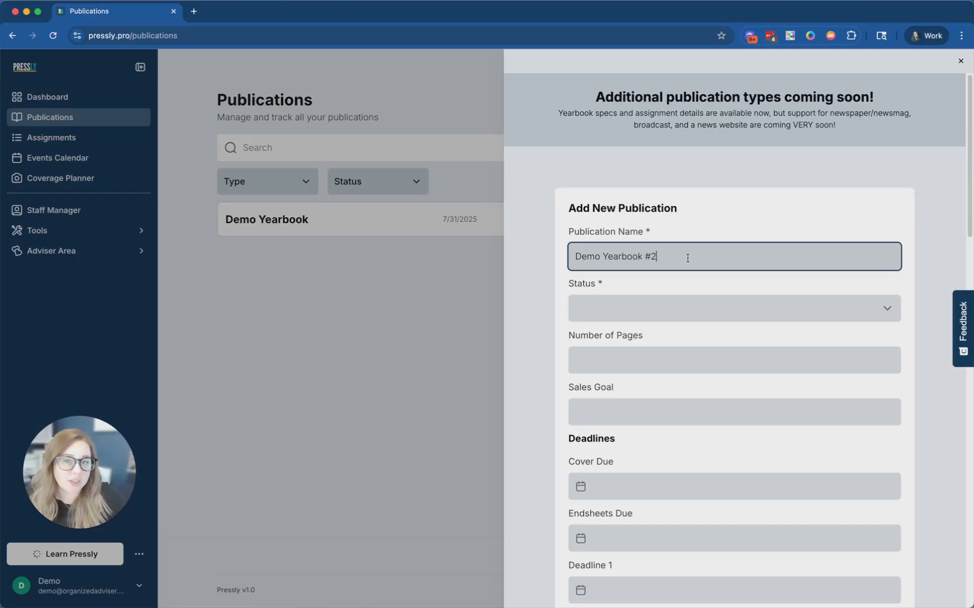
scroll(687, 259, "down", 2)
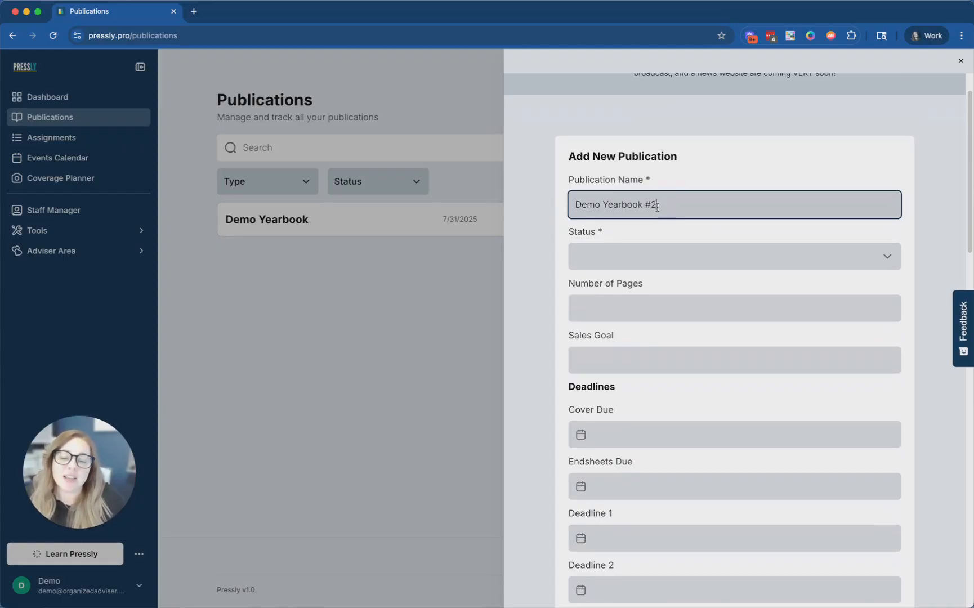
scroll(667, 209, "down", 1)
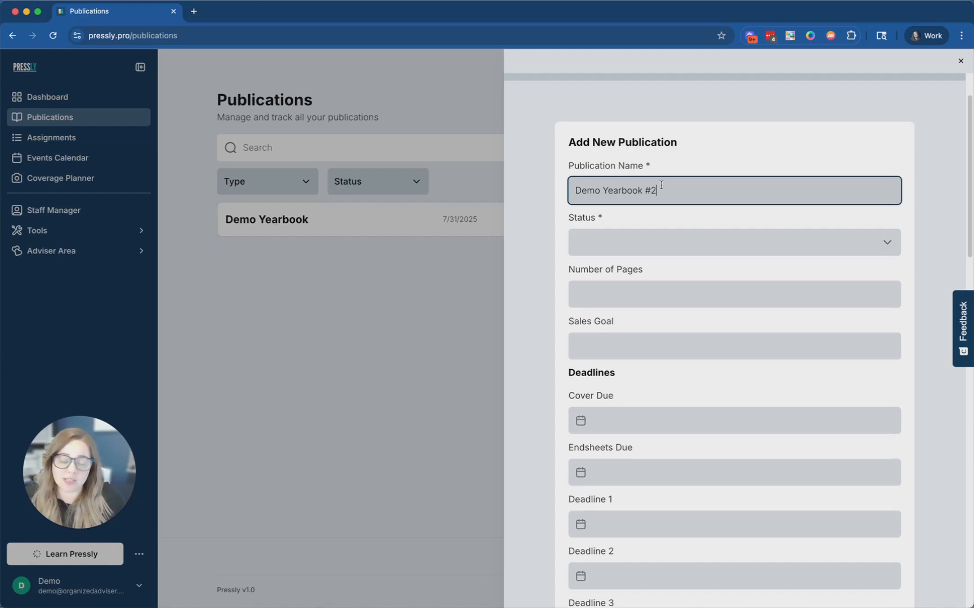
scroll(670, 187, "down", 1)
scroll(673, 185, "down", 2)
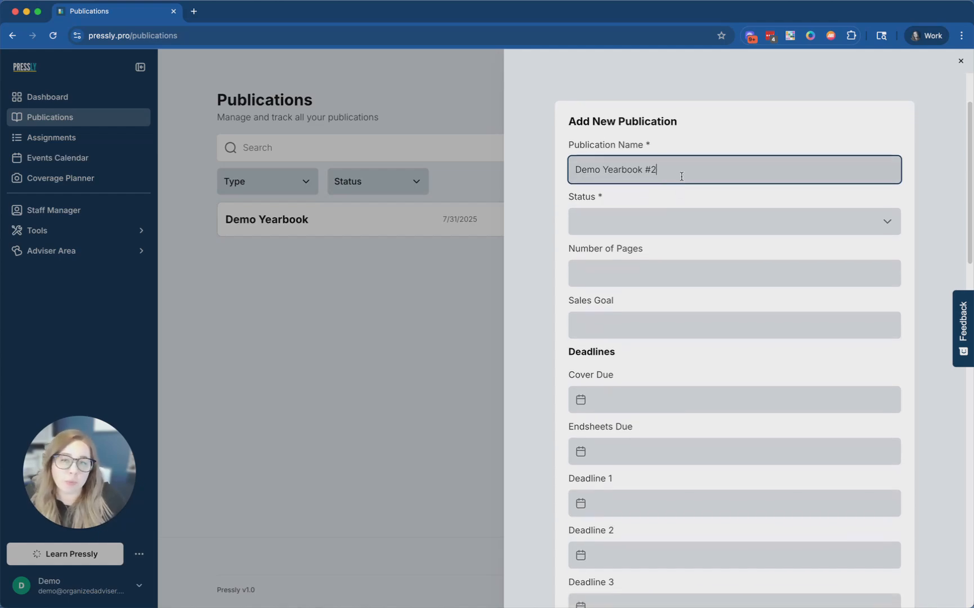
scroll(675, 183, "down", 1)
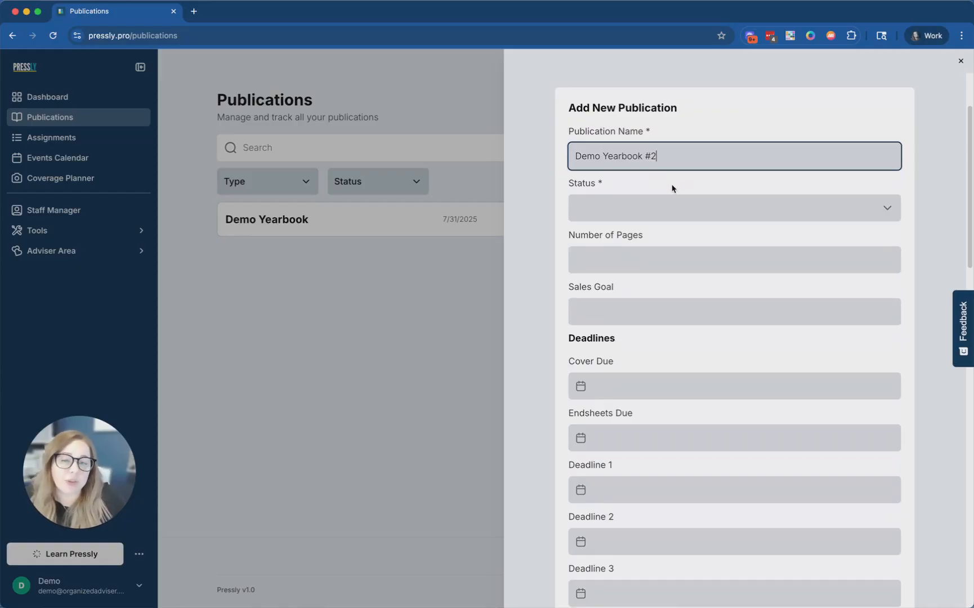
scroll(648, 189, "down", 1)
- Choose Planning from the publication's Status dropdown
left_click_drag(588, 152, 658, 153)
left_click(664, 155)
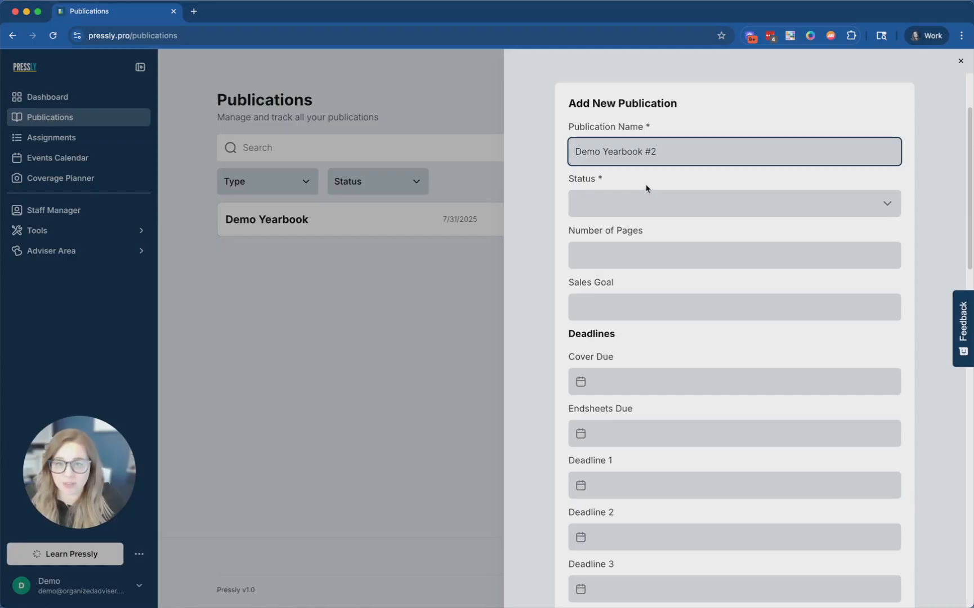
left_click(687, 201)
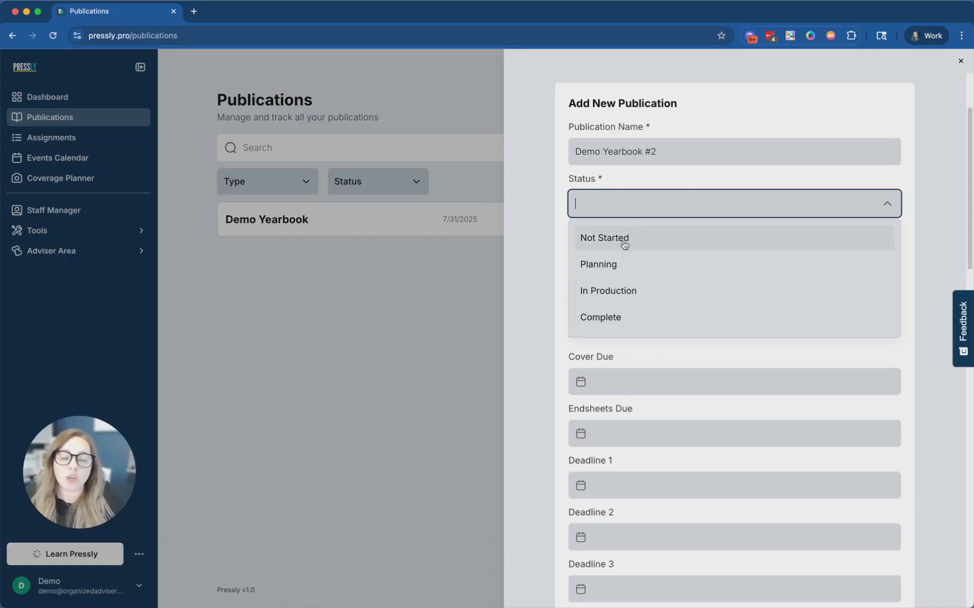
left_click(628, 270)
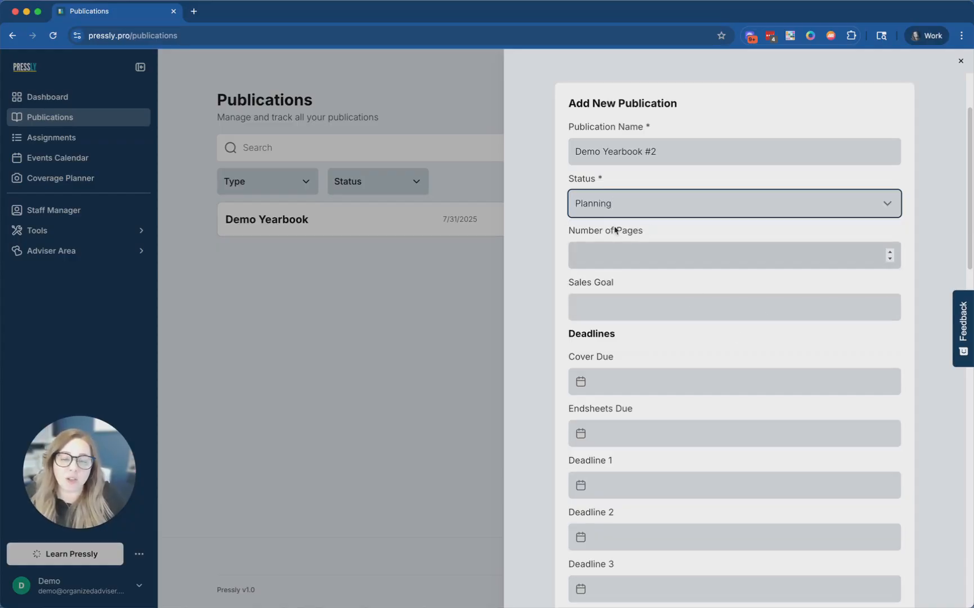
left_click(597, 191)
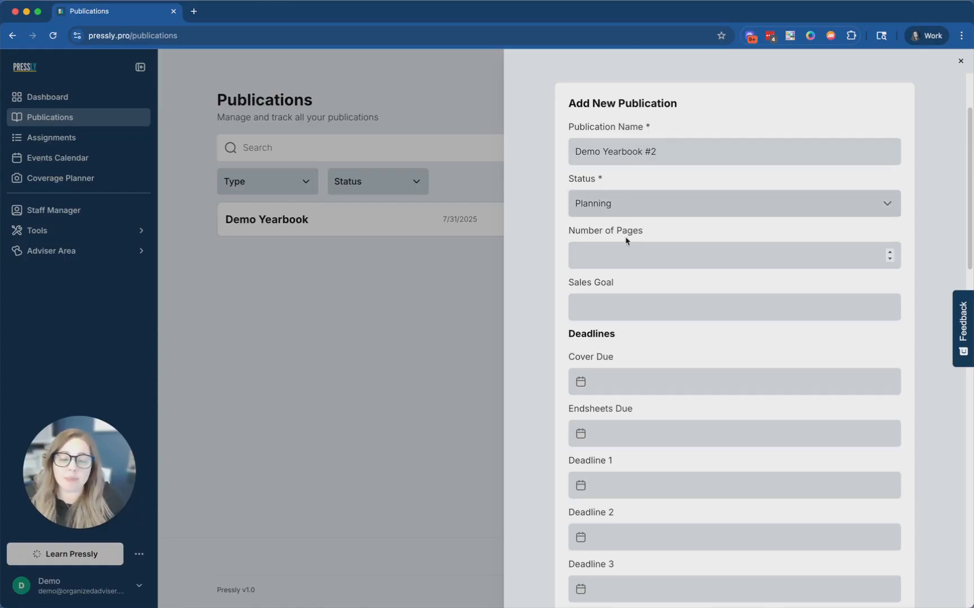
- Scroll through the form's deadline and vendor fields
scroll(704, 402, "down", 5)
scroll(648, 431, "down", 3)
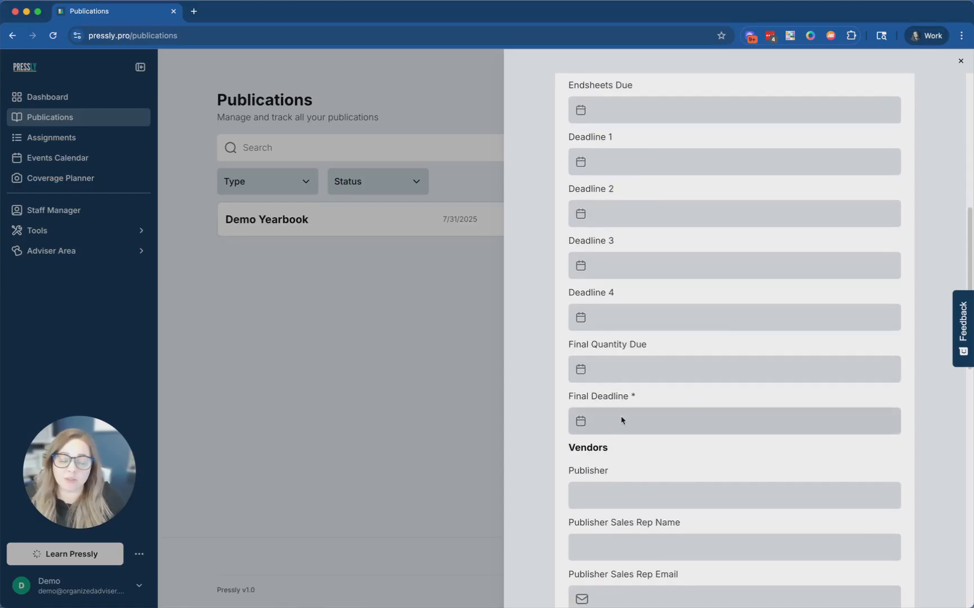
scroll(668, 406, "up", 8)
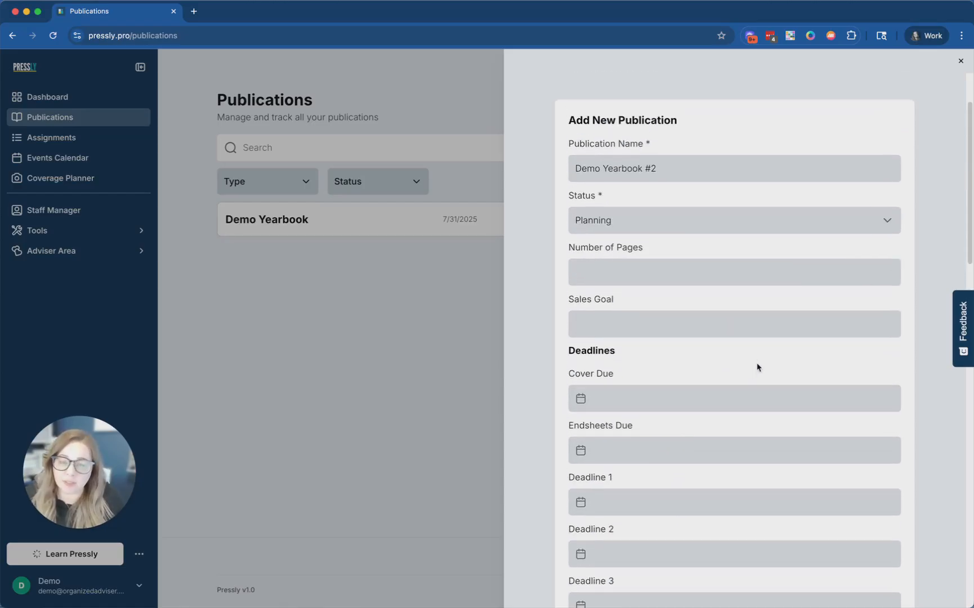
scroll(750, 365, "down", 6)
scroll(721, 369, "down", 1)
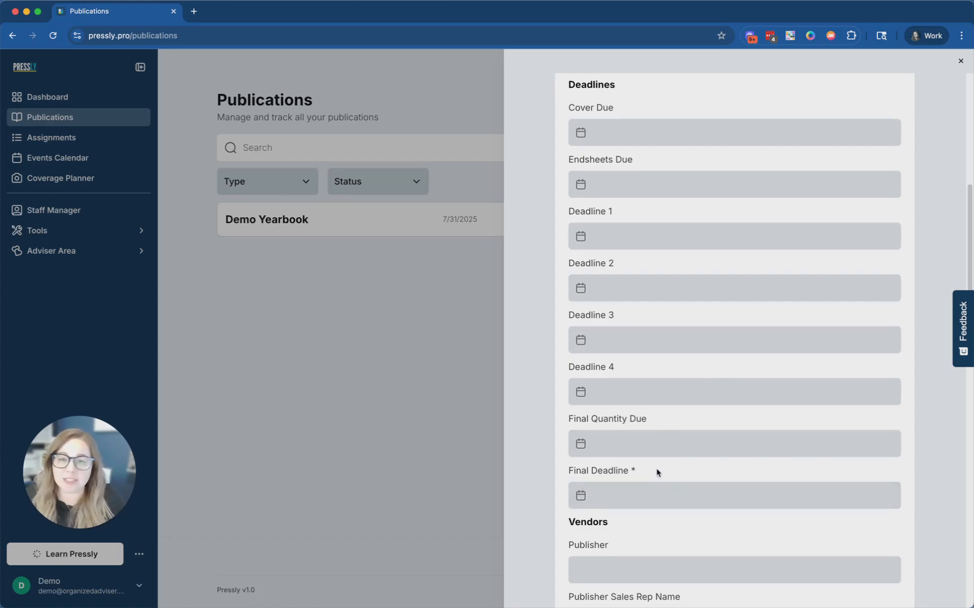
scroll(672, 428, "up", 8)
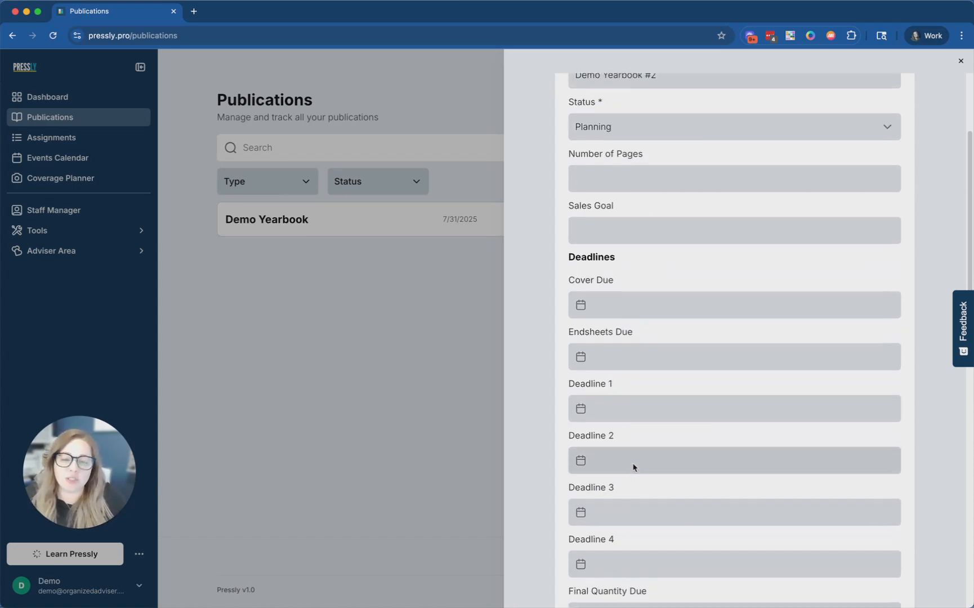
scroll(651, 429, "up", 1)
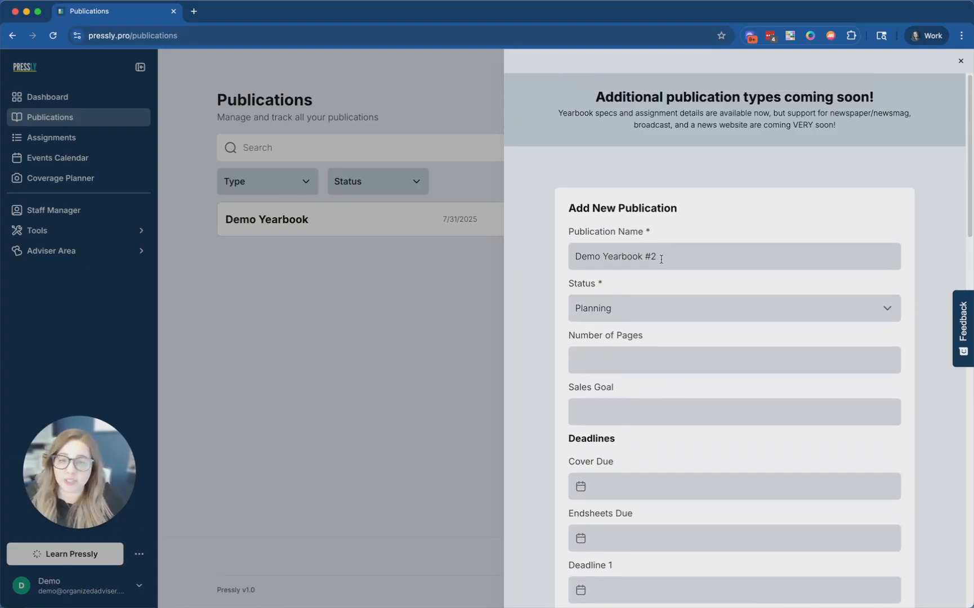
scroll(675, 287, "down", 1)
- Enter 288 pages and a sales goal of 500
left_click(609, 332)
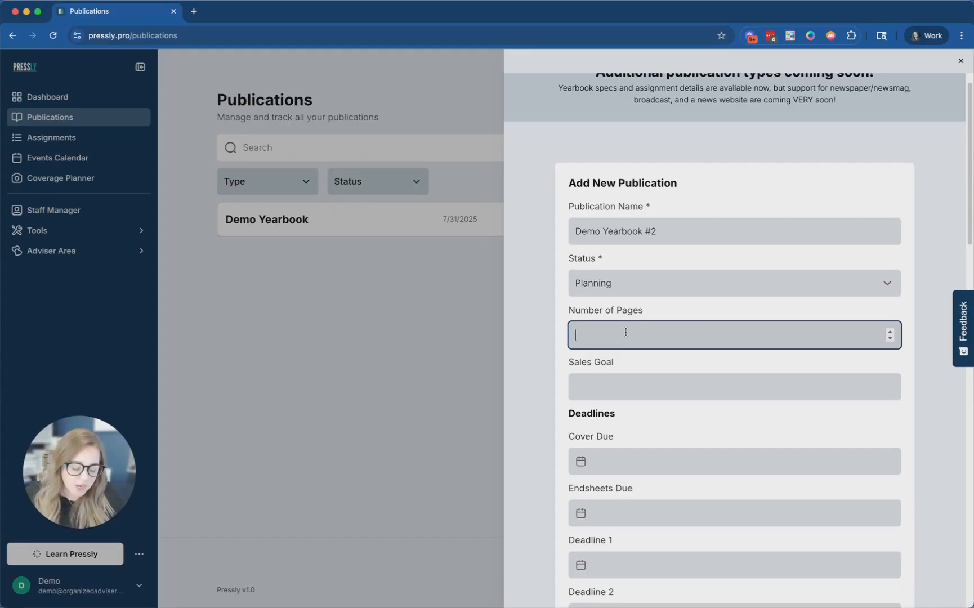
type("288")
left_click(590, 386)
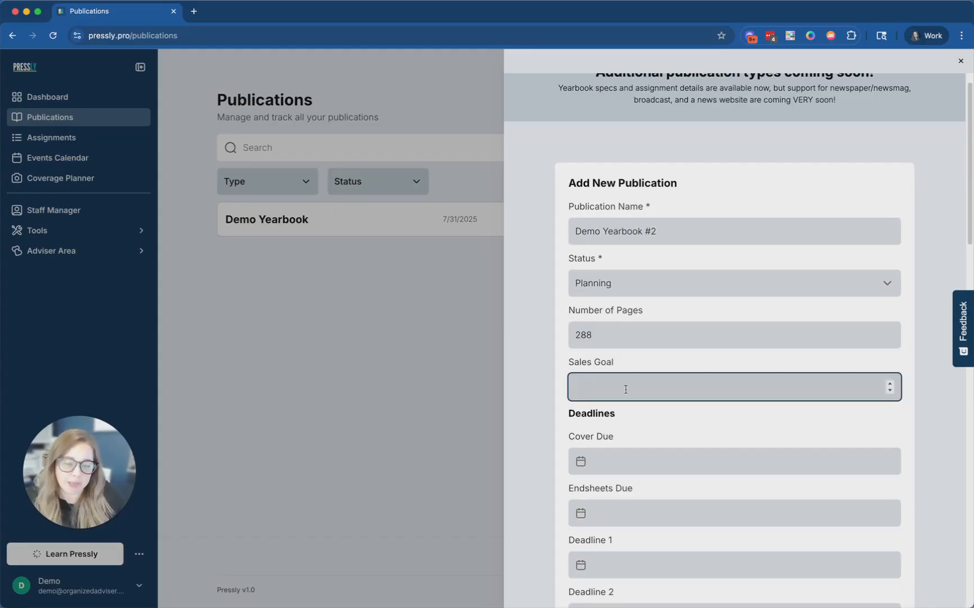
type("500")
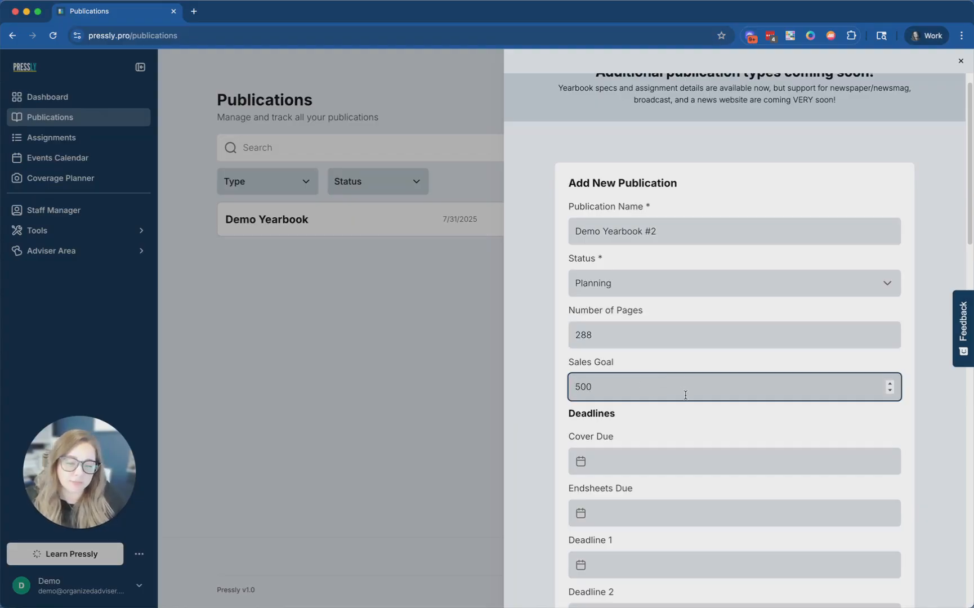
scroll(783, 428, "down", 3)
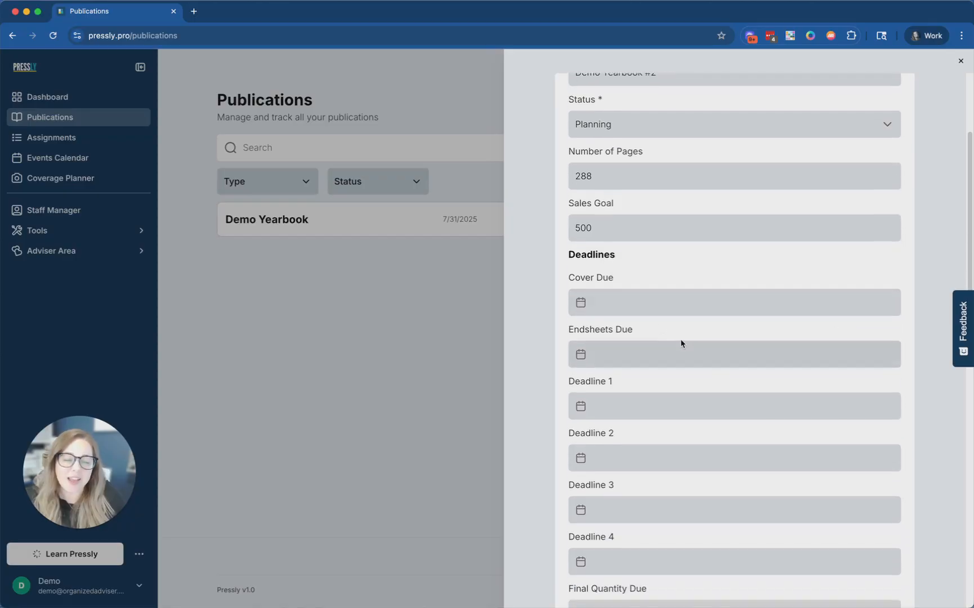
scroll(633, 311, "down", 2)
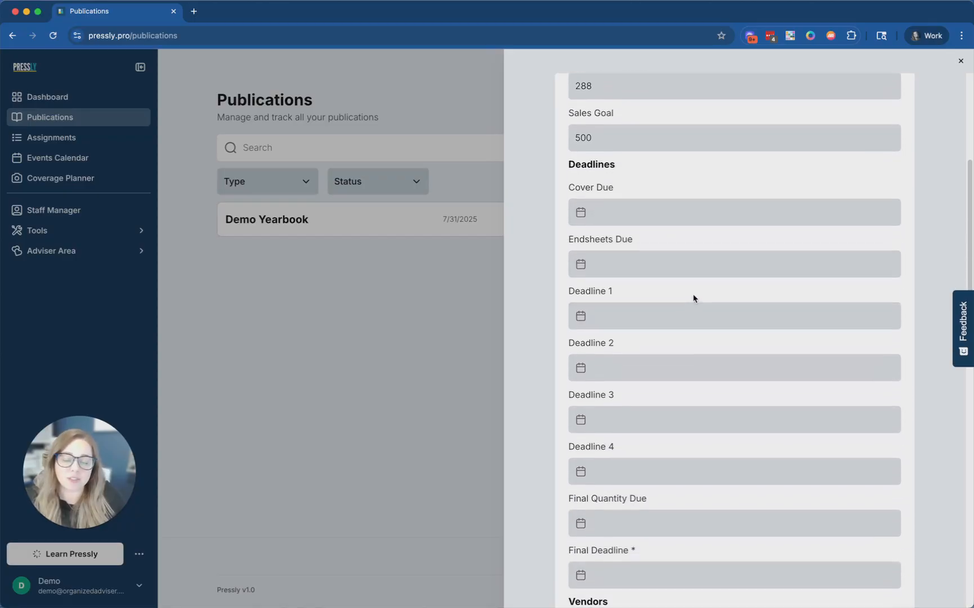
scroll(694, 298, "down", 1)
- Date Cover Due July 4, Endsheets Due July 11, Deadline 1 July 18, Deadline 2 July 25
left_click(661, 190)
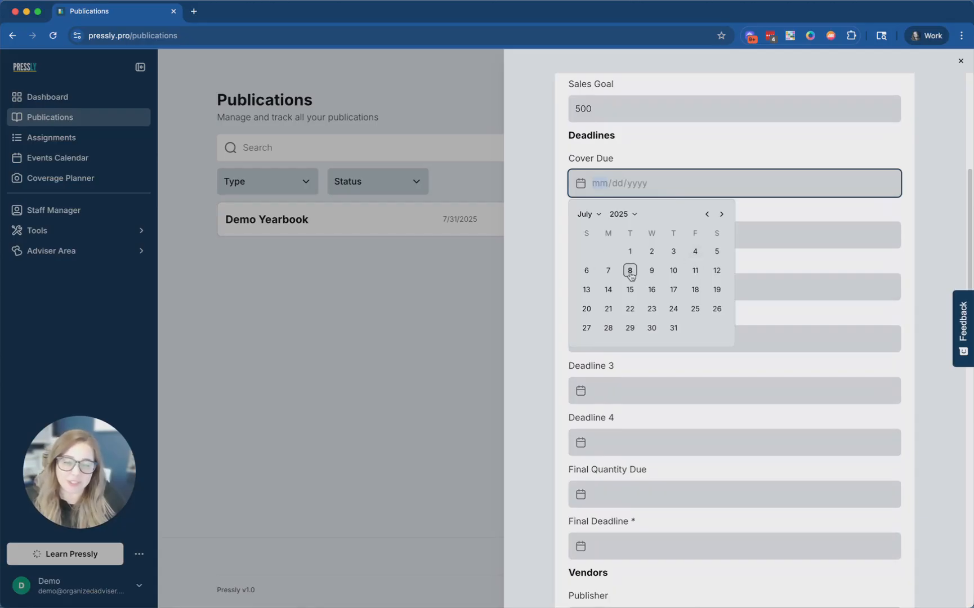
left_click(697, 258)
left_click(676, 235)
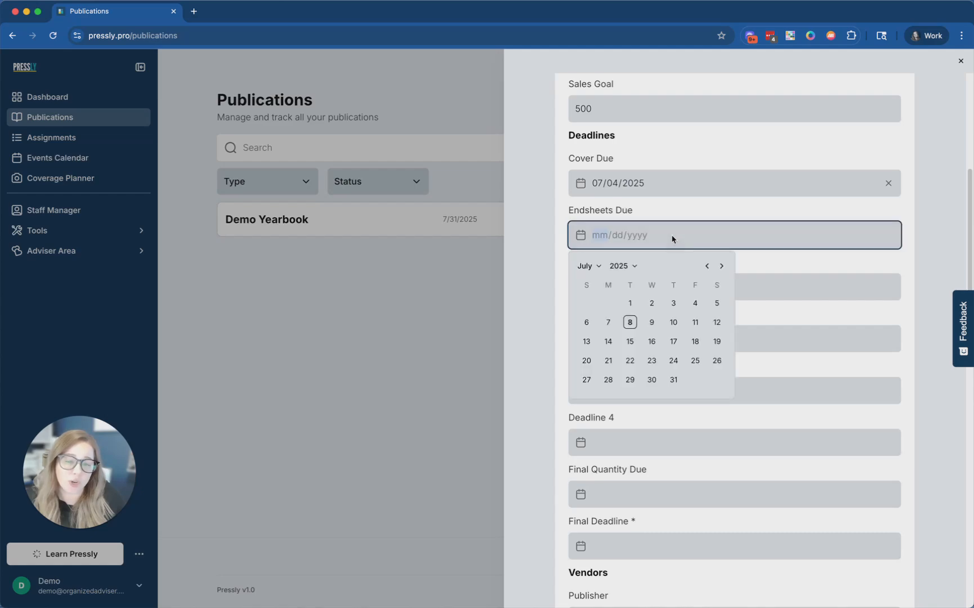
left_click(697, 323)
left_click(675, 286)
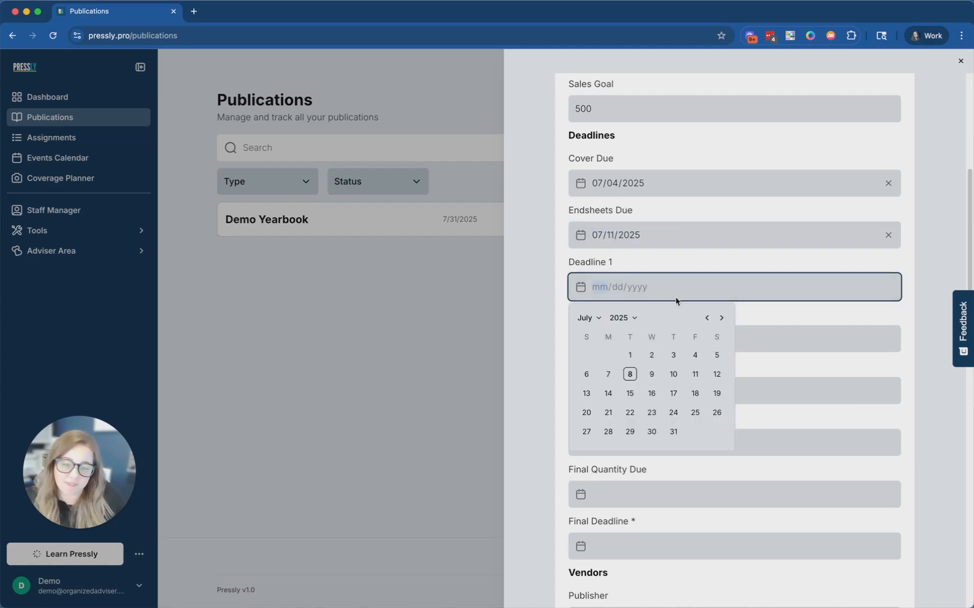
left_click(692, 393)
left_click(648, 337)
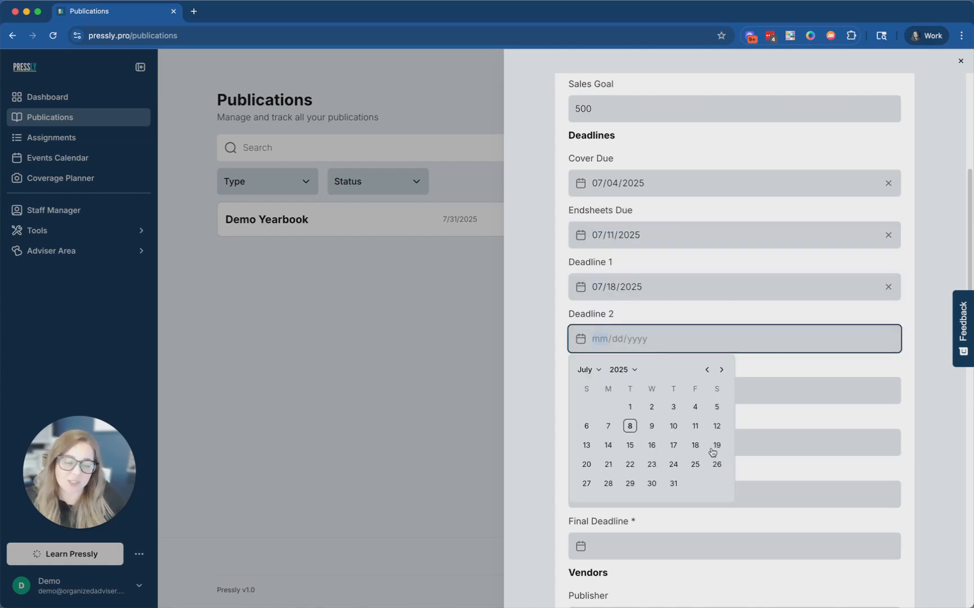
left_click(696, 463)
- Date Deadline 3 July 24, Deadline 4 July 9, Final Quantity Due July 3, Final Deadline August 1
left_click(651, 391)
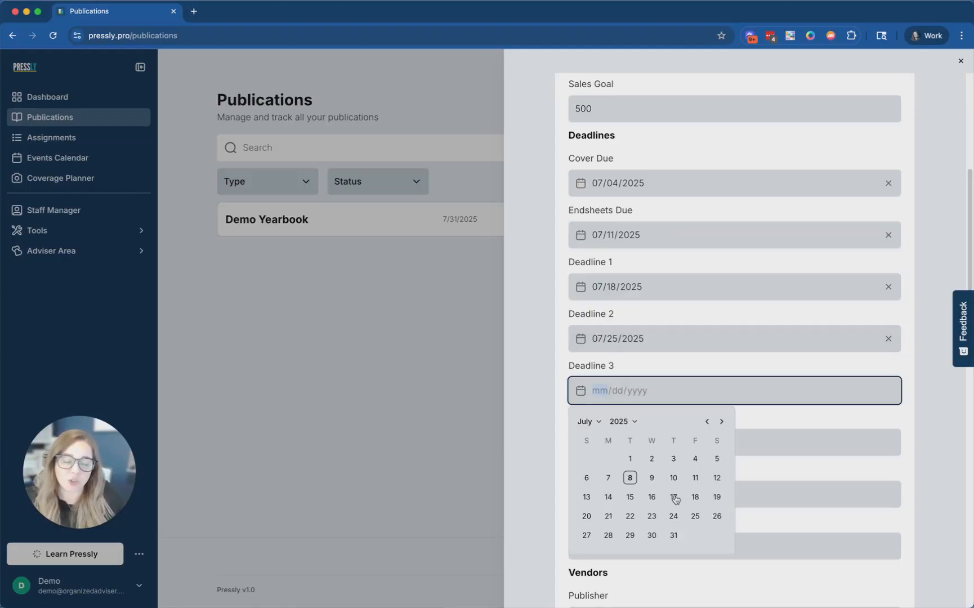
left_click(675, 516)
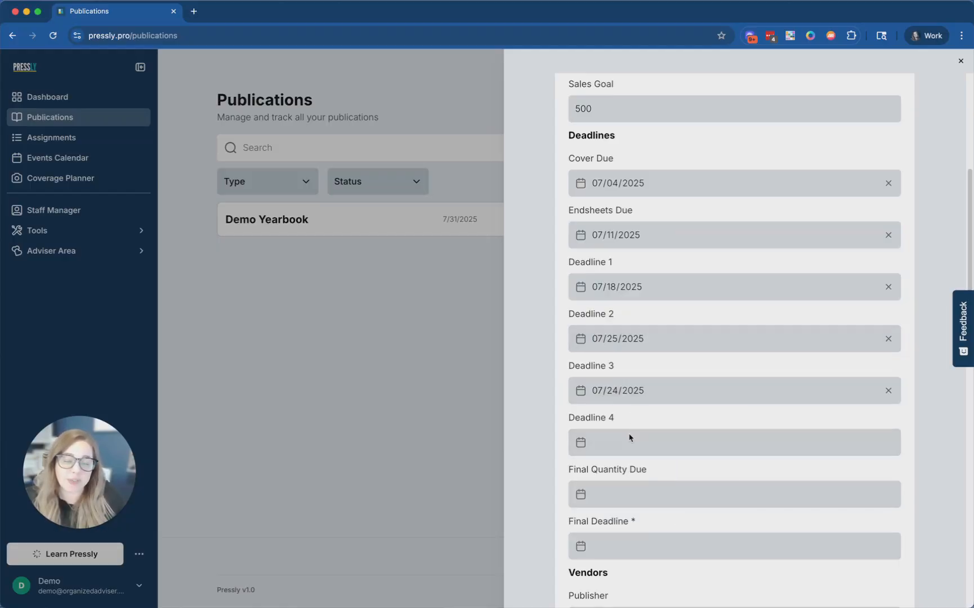
left_click(629, 441)
left_click(652, 529)
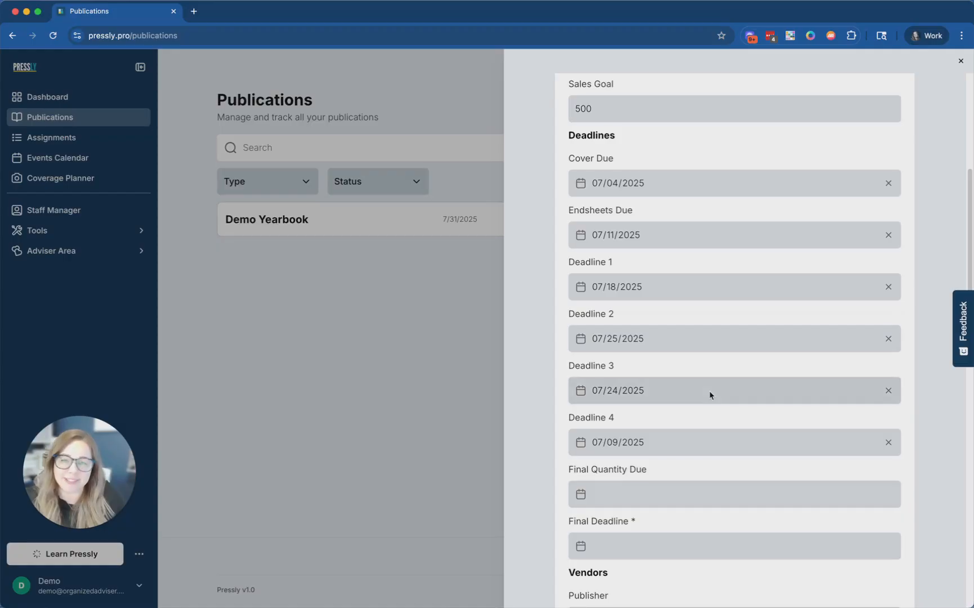
scroll(711, 404, "down", 3)
left_click(643, 364)
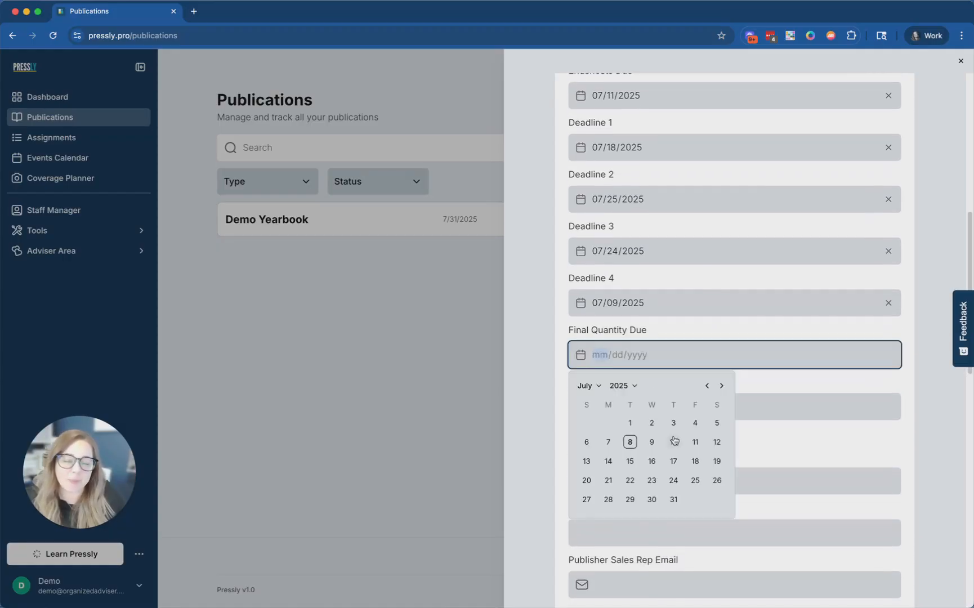
left_click(675, 430)
scroll(714, 422, "down", 1)
left_click(644, 396)
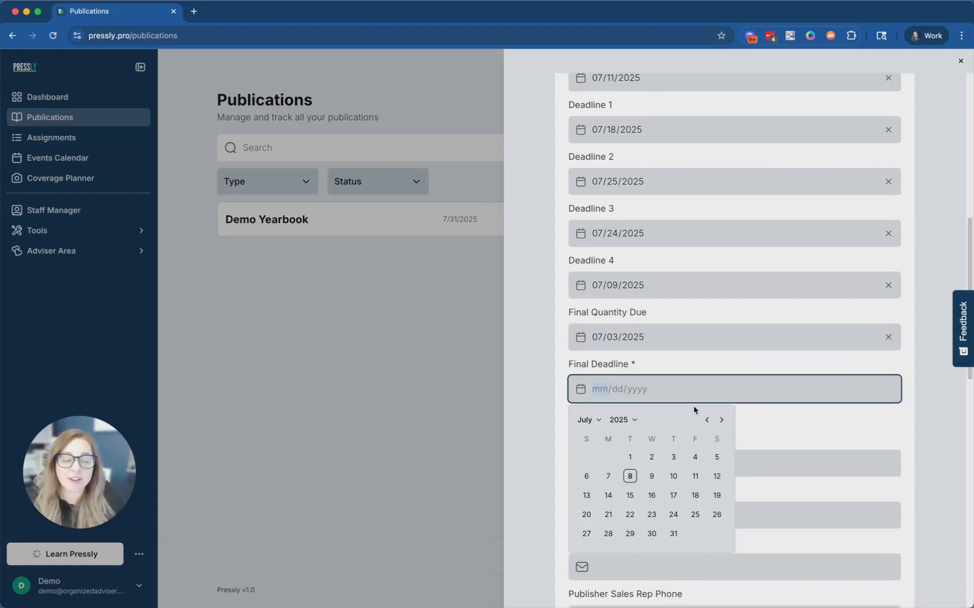
left_click(721, 419)
left_click(695, 457)
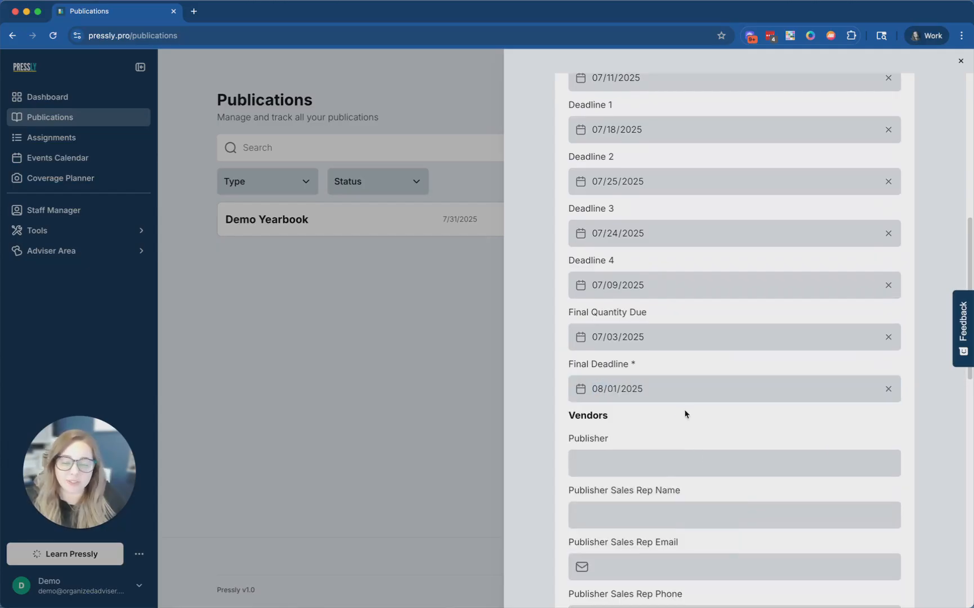
scroll(682, 423, "down", 2)
- Enter 'Publisher Name' in the Publisher field under Vendors
left_click(629, 414)
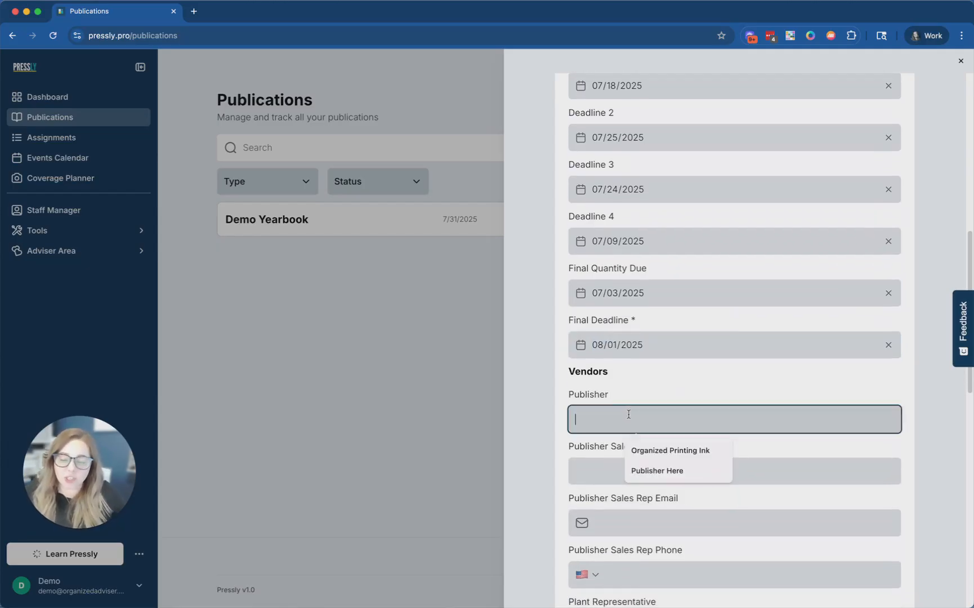
type("P")
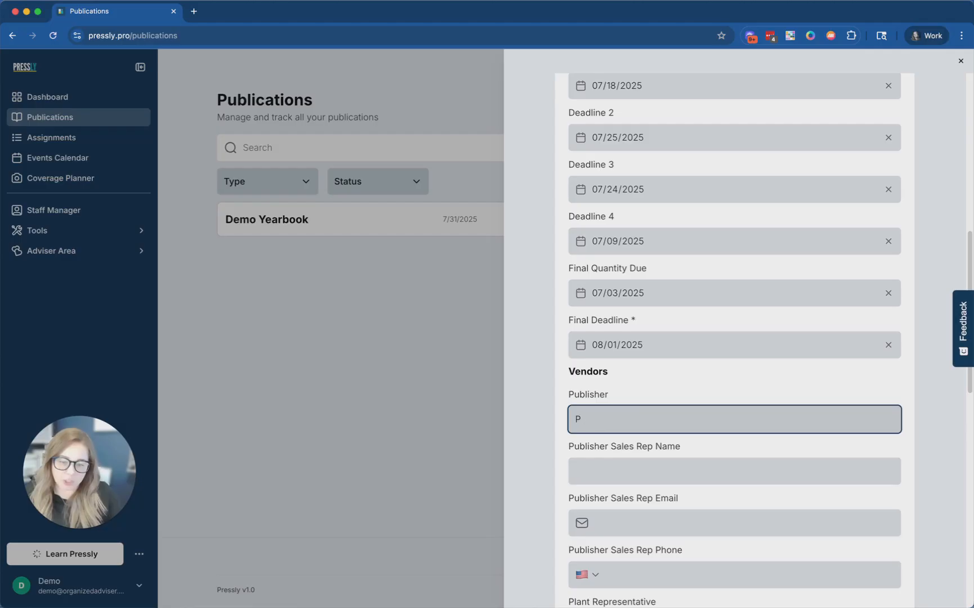
type("juublisher Name")
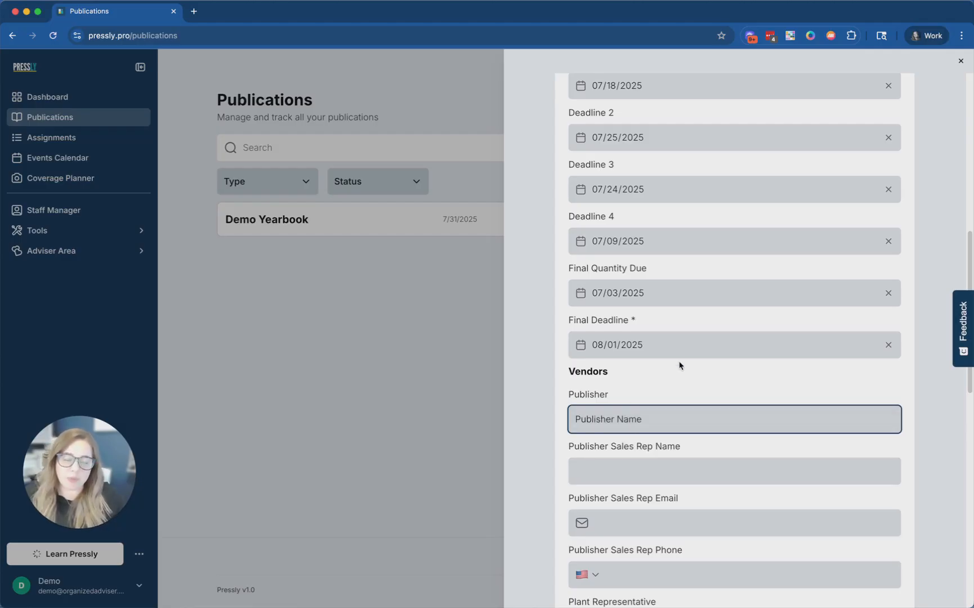
scroll(680, 366, "down", 5)
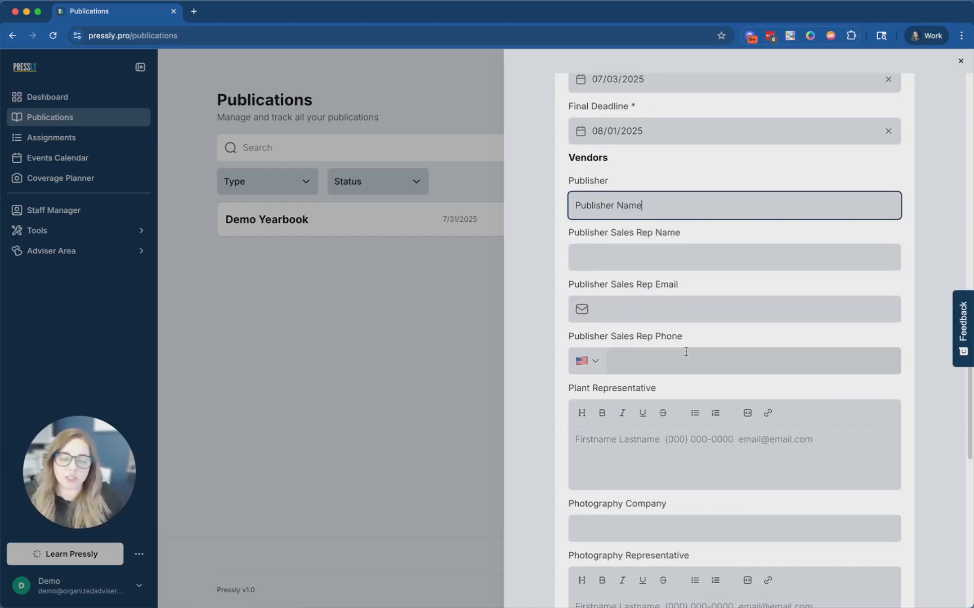
left_click(636, 259)
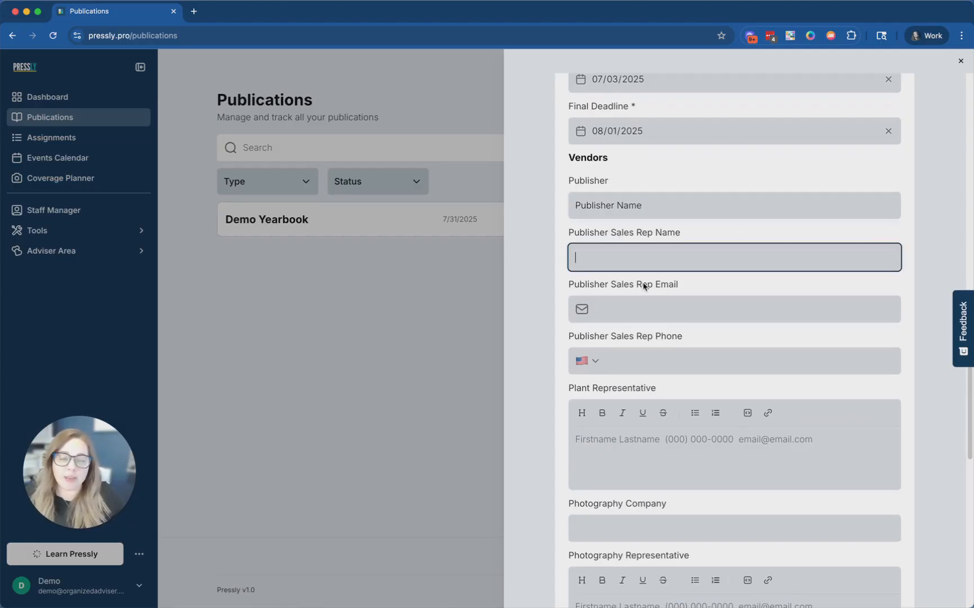
scroll(812, 271, "down", 1)
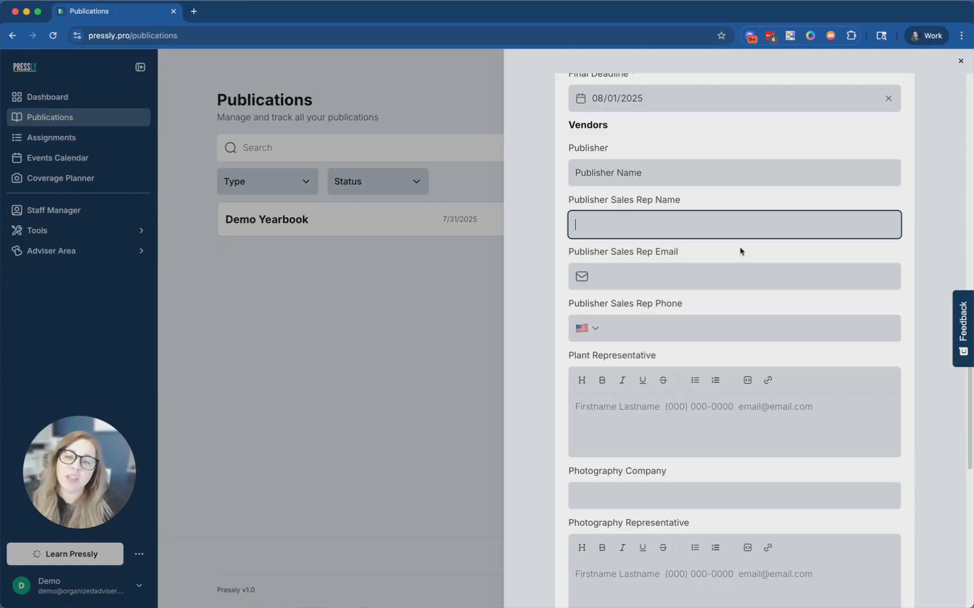
- Enter the publisher sales rep's name and e-mail address, fixing typos
type("Firs")
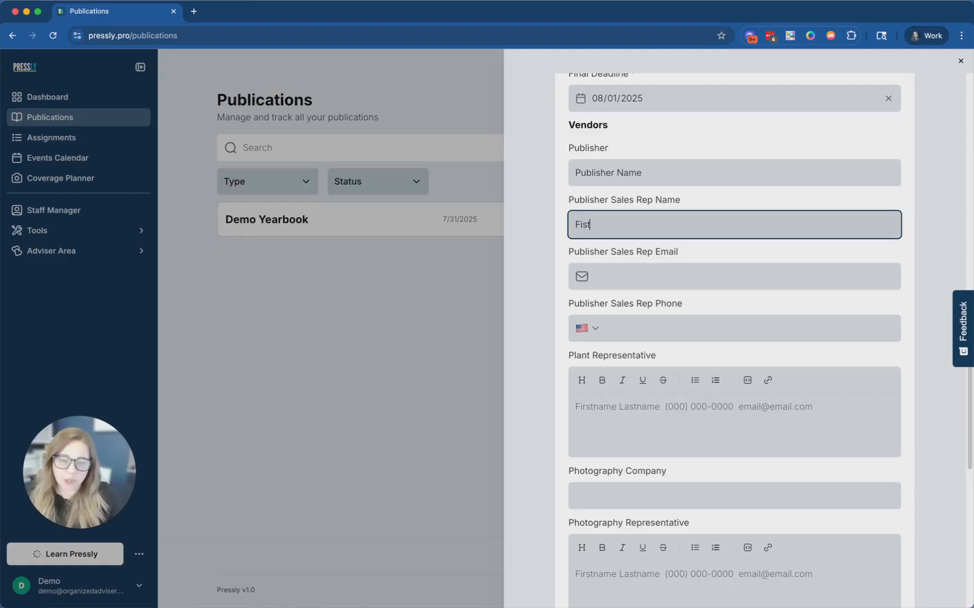
type("tname ")
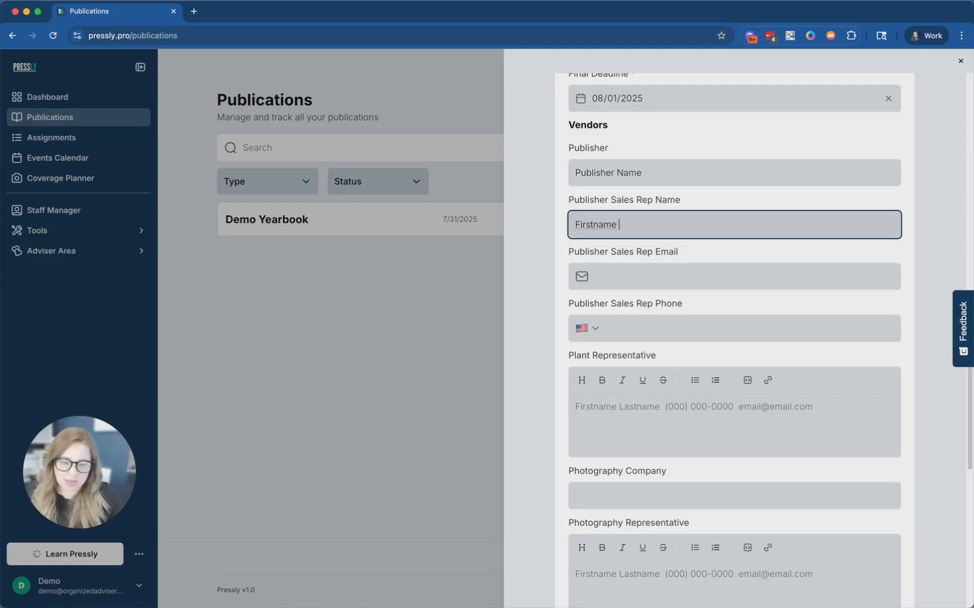
type("Lastname")
key("Tab")
type("emails")
key("BackSpace")
type("@email")
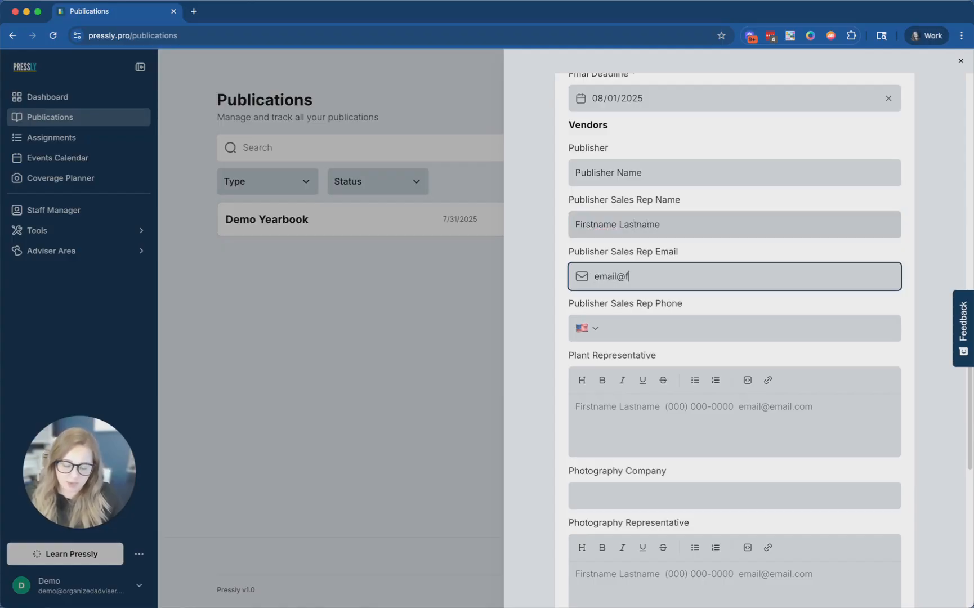
type(".coim")
key("BackSpace")
key("BackSpace")
type("m")
- Enter the sales rep's phone number, correcting the mistyped digits
key("Tab")
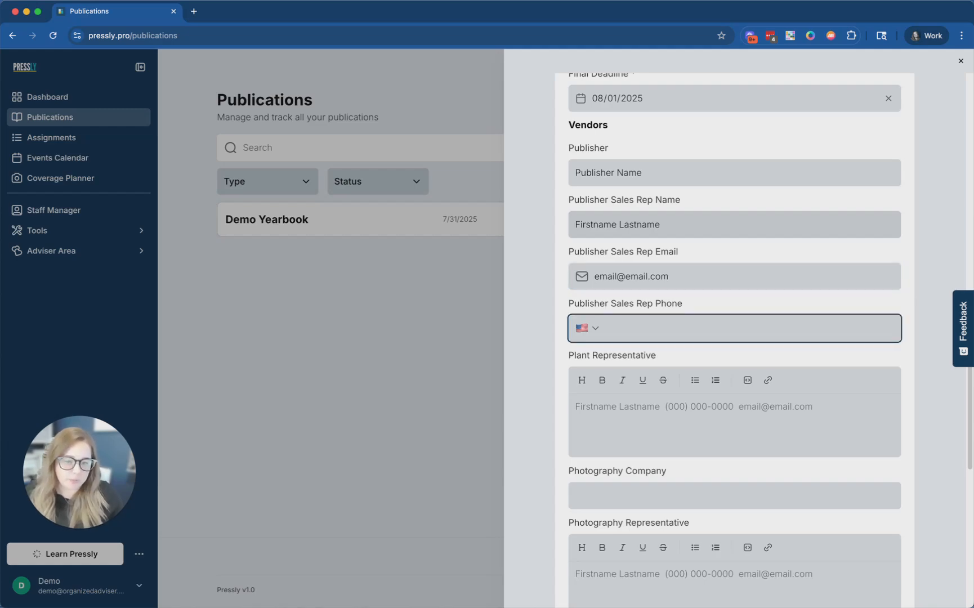
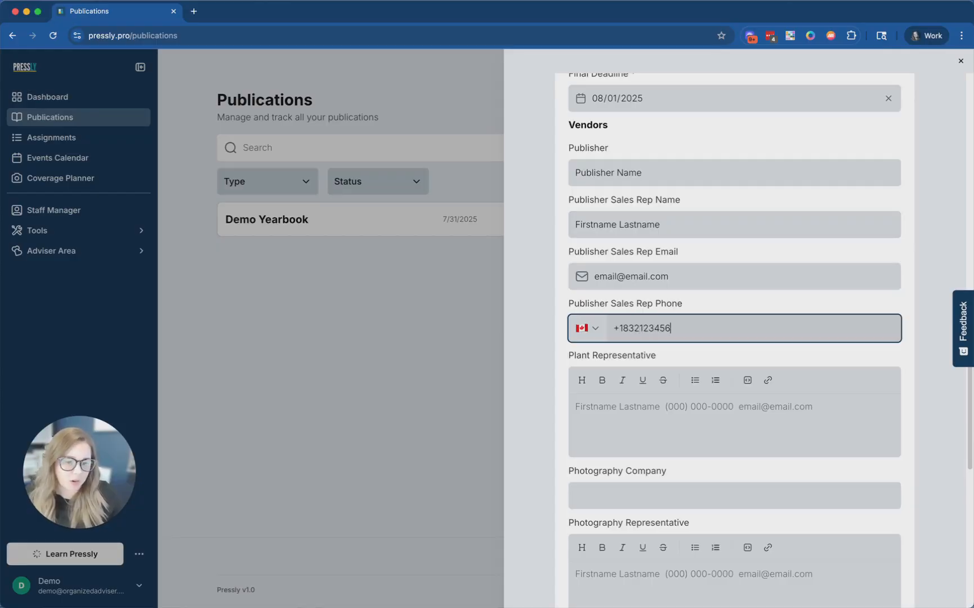
key("BackSpace")
key("BackSpace")
key("BackSpace")
key("BackSpace")
key("BackSpace")
key("BackSpace")
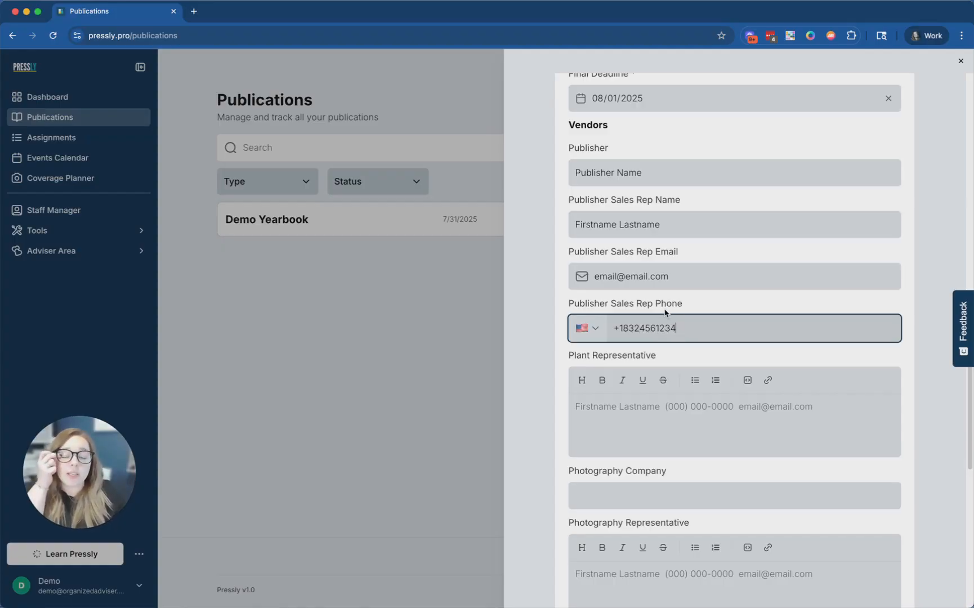
double_click(623, 277)
left_click(652, 278)
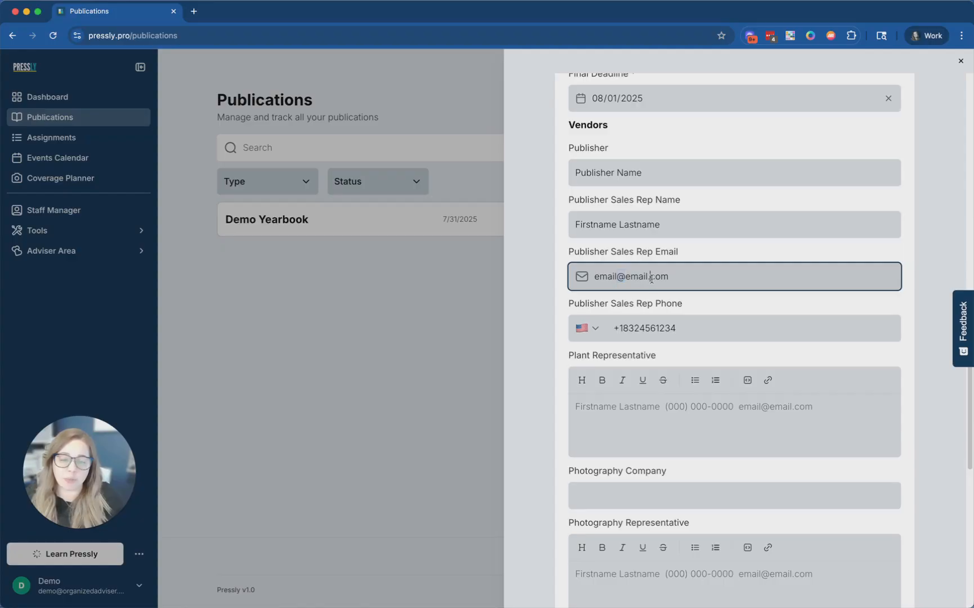
double_click(650, 327)
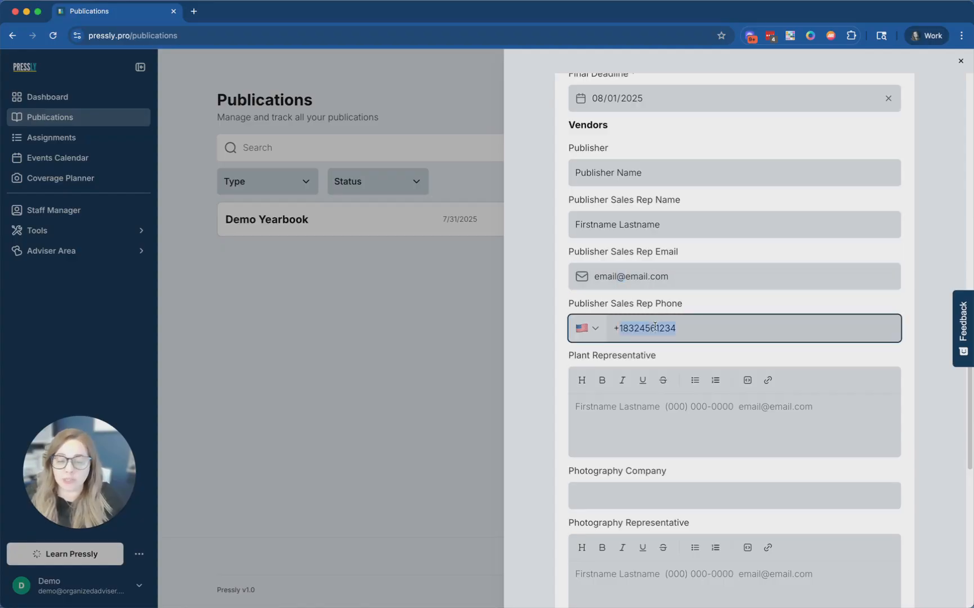
scroll(741, 229, "down", 1)
- Enter 'Photography Company' as the photography company name
scroll(741, 229, "down", 2)
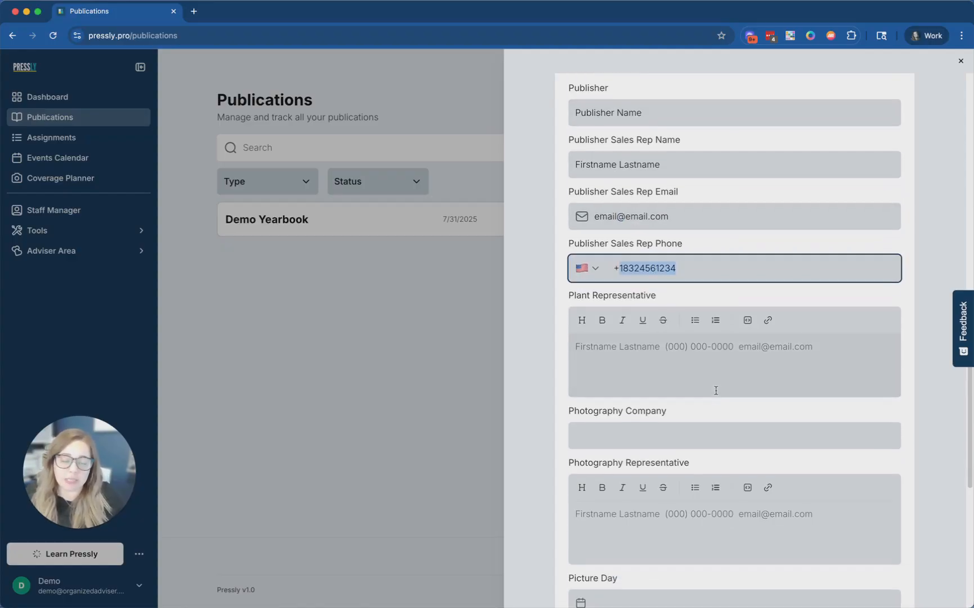
left_click(670, 346)
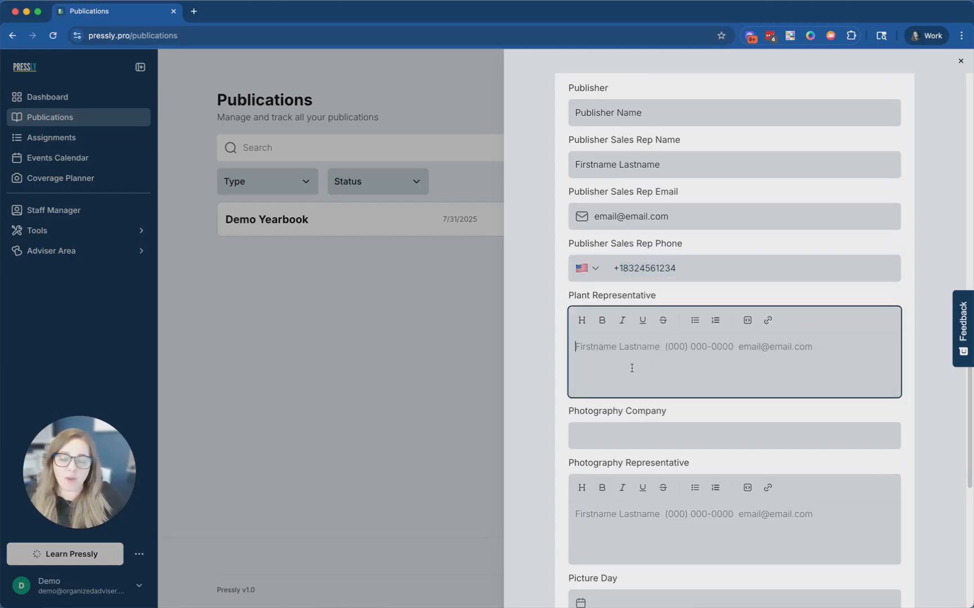
scroll(713, 383, "down", 2)
left_click(656, 392)
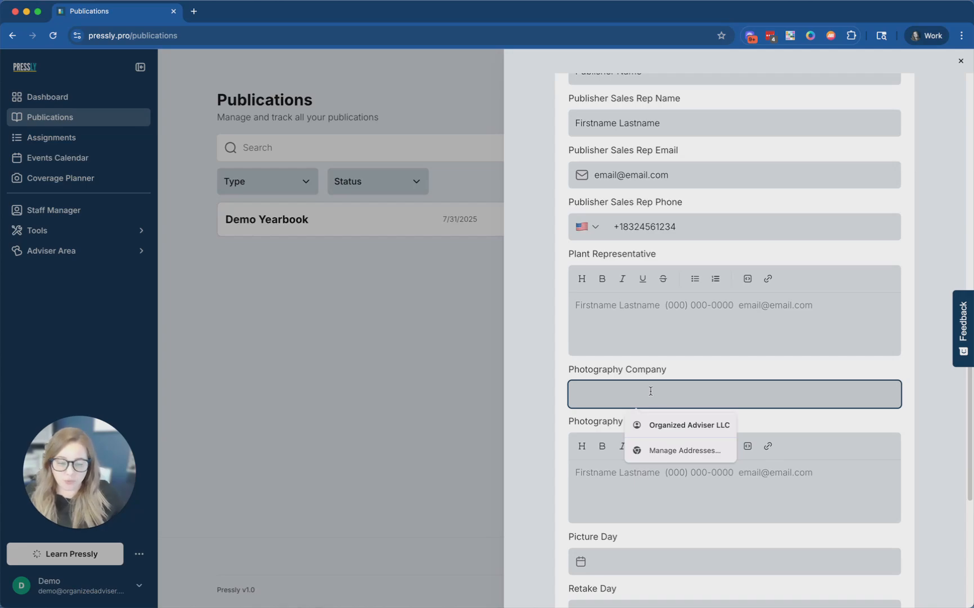
type("Phto")
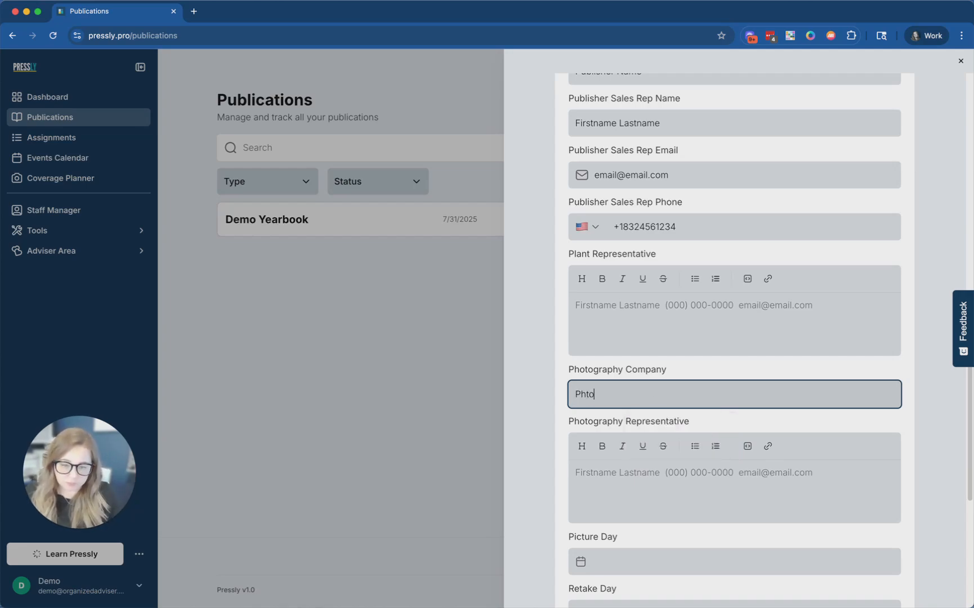
key("BackSpace")
key("BackSpace")
type("oto")
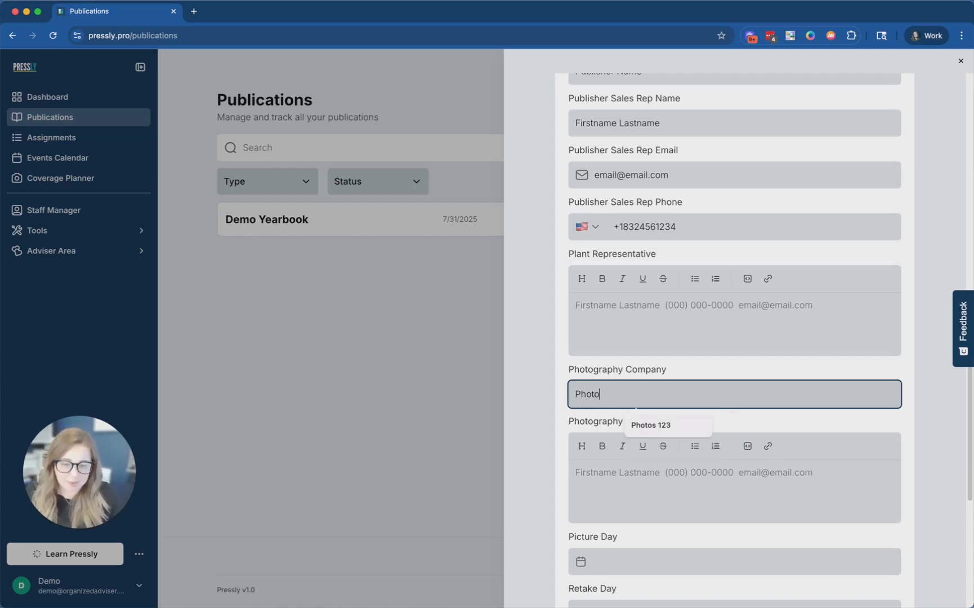
type("graphy Company")
key("Tab")
- Copy the sales rep's name into the Plant and Photography Representative fields
left_click(627, 341)
triple_click(659, 124)
key("super+c")
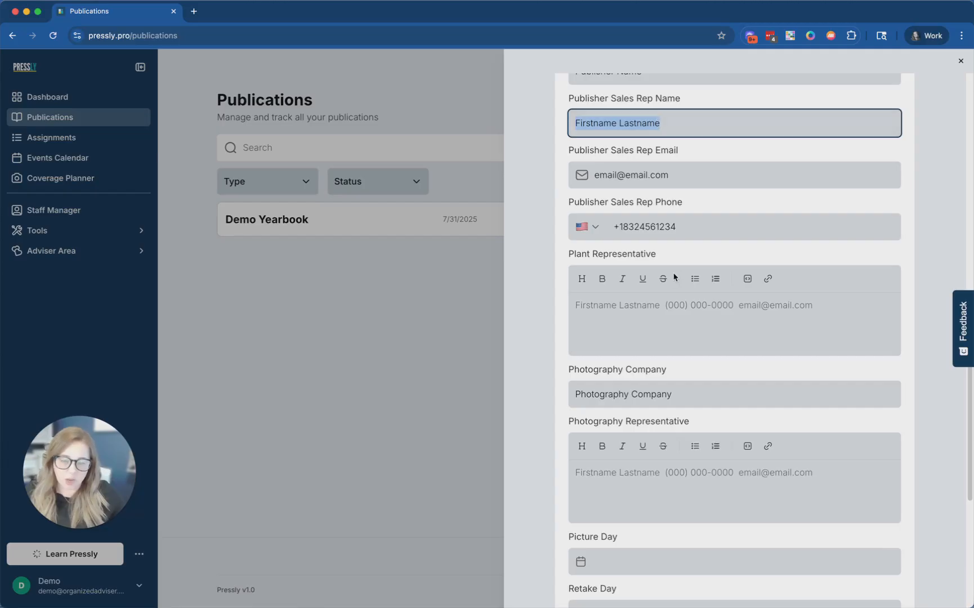
left_click(668, 297)
key("super+v")
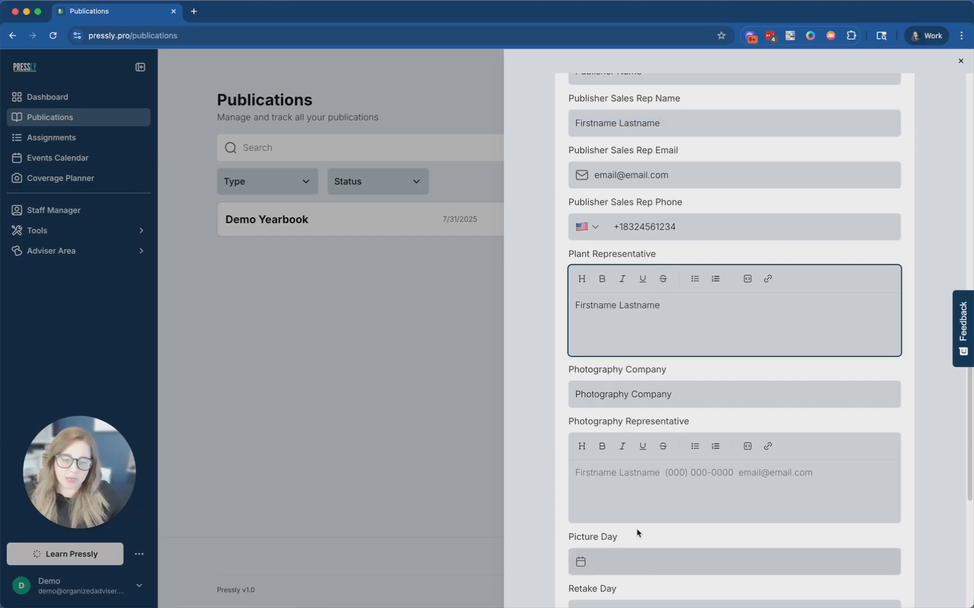
left_click(635, 493)
key("super+v")
scroll(648, 451, "down", 5)
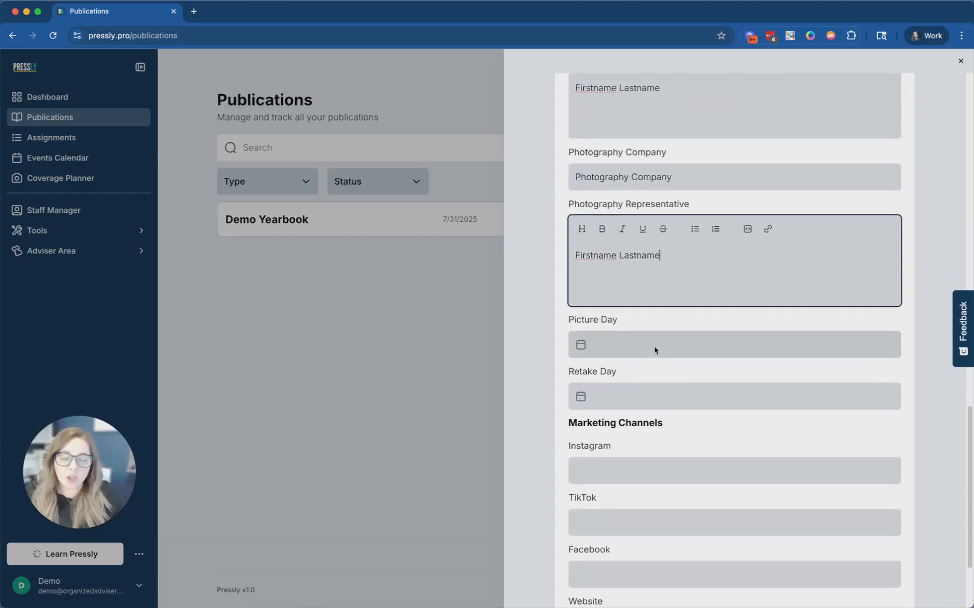
- Set Picture Day to 07/14/2025 and Retake Day to 07/21/2025
left_click(638, 342)
left_click(608, 451)
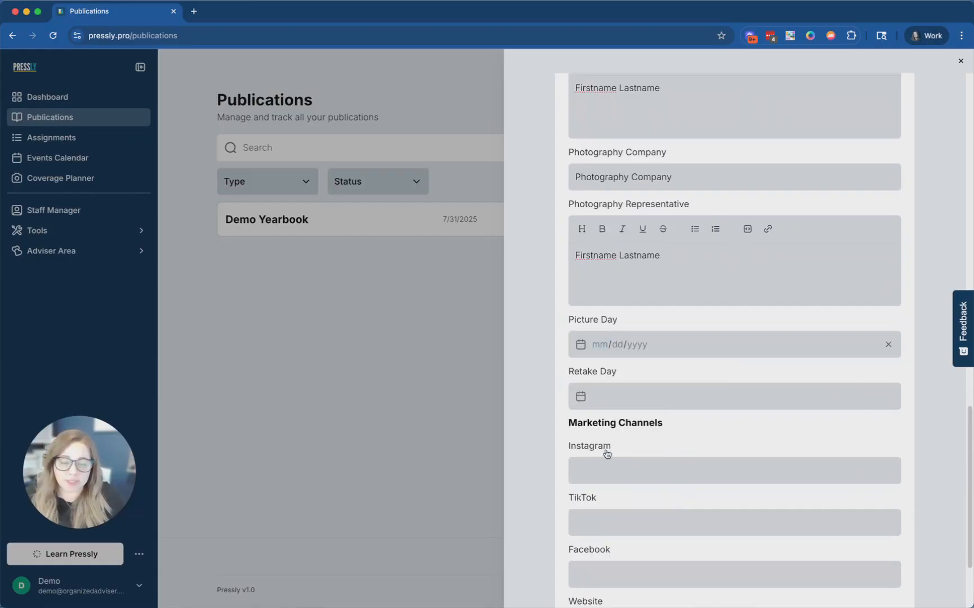
left_click(605, 396)
left_click(614, 528)
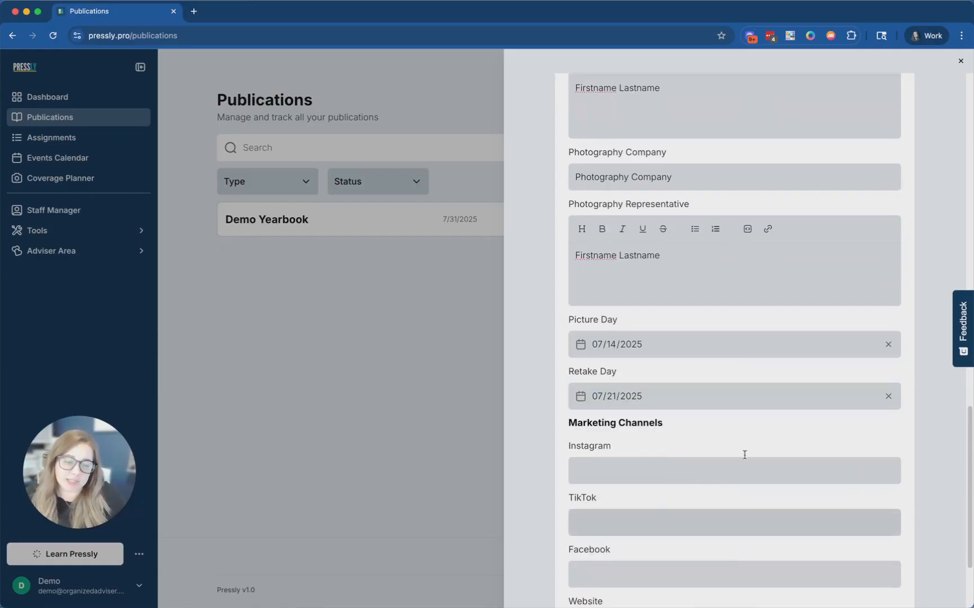
scroll(748, 441, "down", 2)
scroll(730, 418, "down", 1)
- Fill the Instagram, TikTok, Facebook and Website links with link.com
left_click(703, 347)
left_click(646, 379)
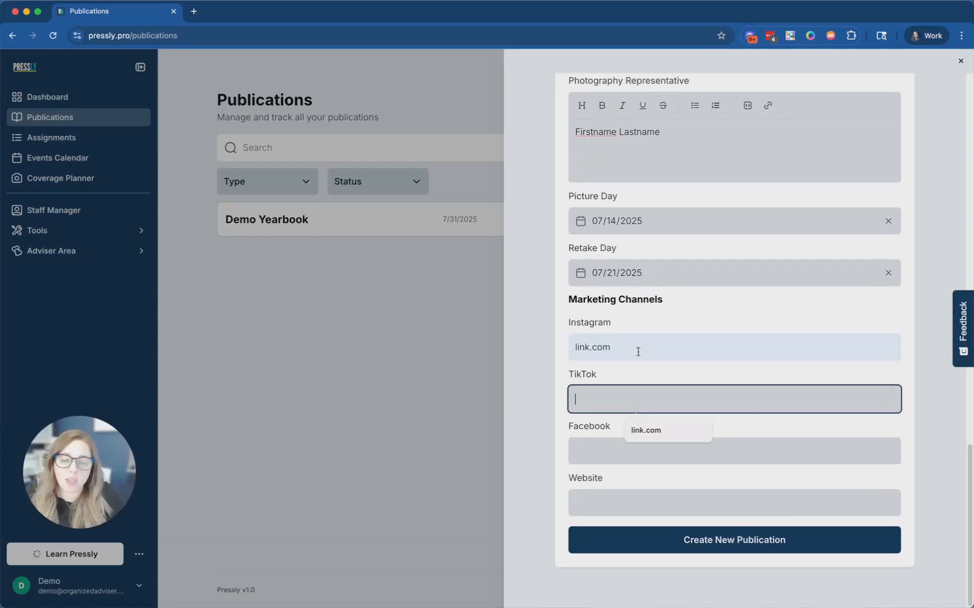
left_click(644, 434)
left_click(624, 457)
left_click(644, 491)
left_click(629, 502)
left_click(647, 535)
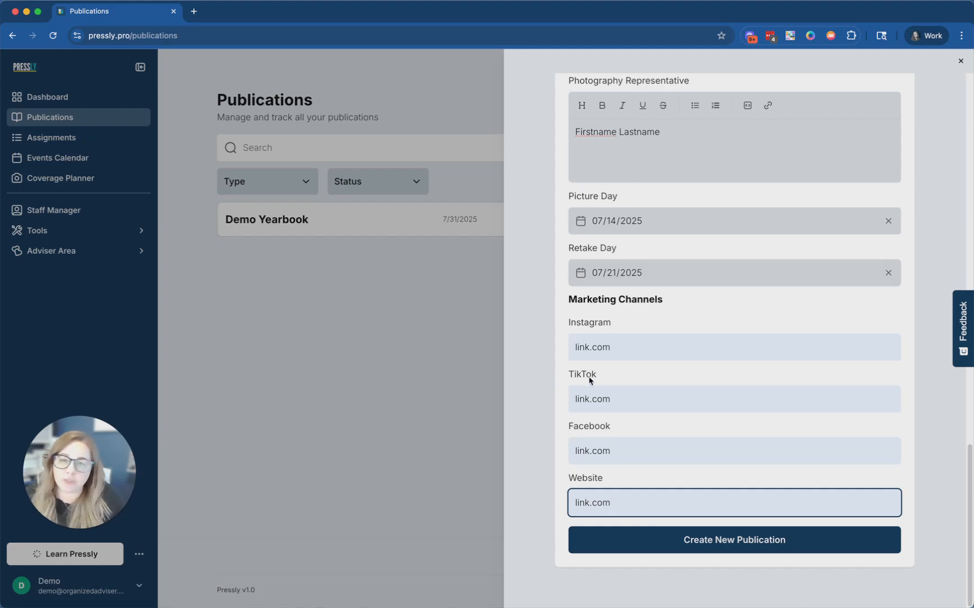
scroll(906, 436, "up", 5)
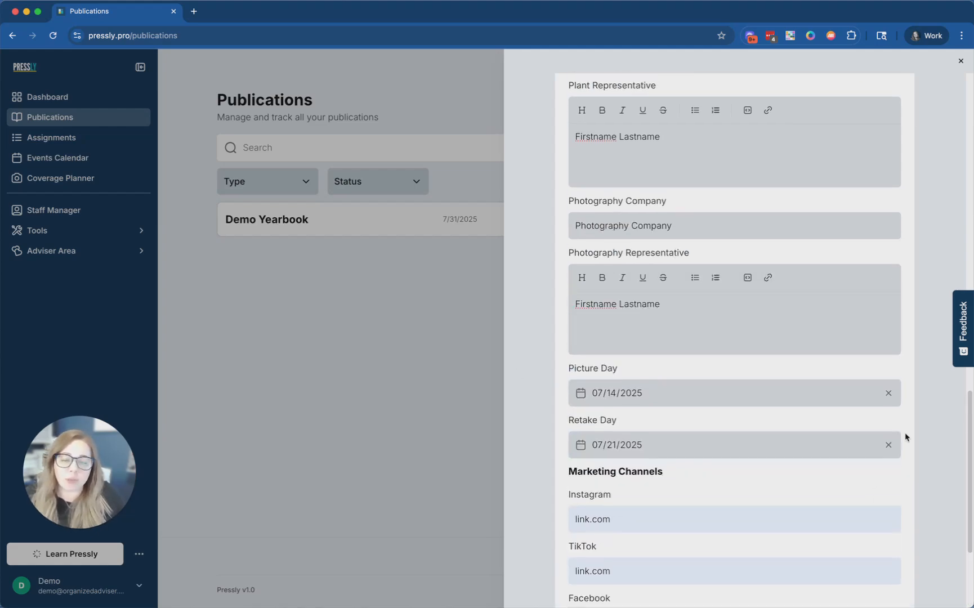
scroll(906, 436, "down", 5)
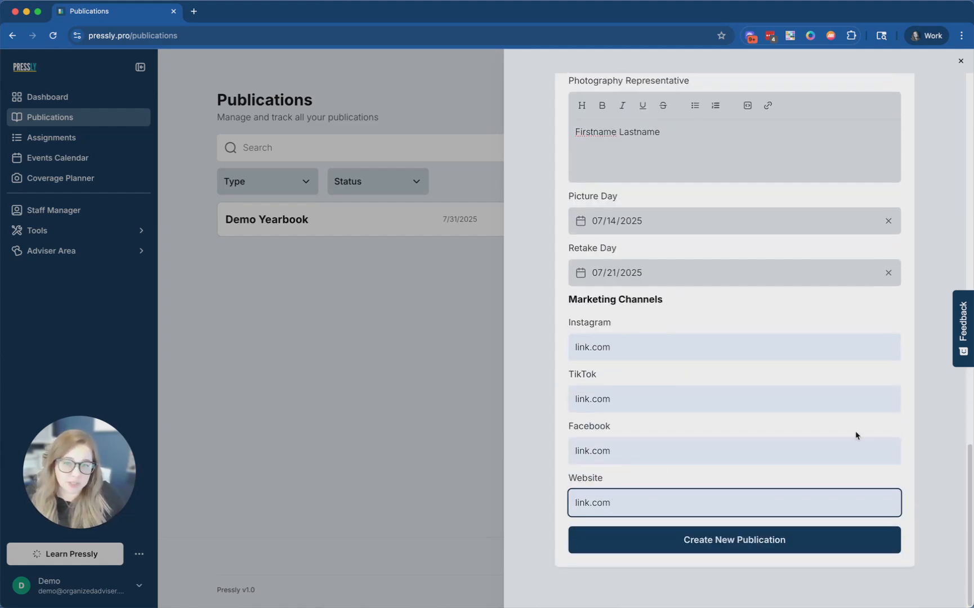
- Create Demo Yearbook #2 and scroll its details to review deadlines, vendors and specs
left_click(703, 547)
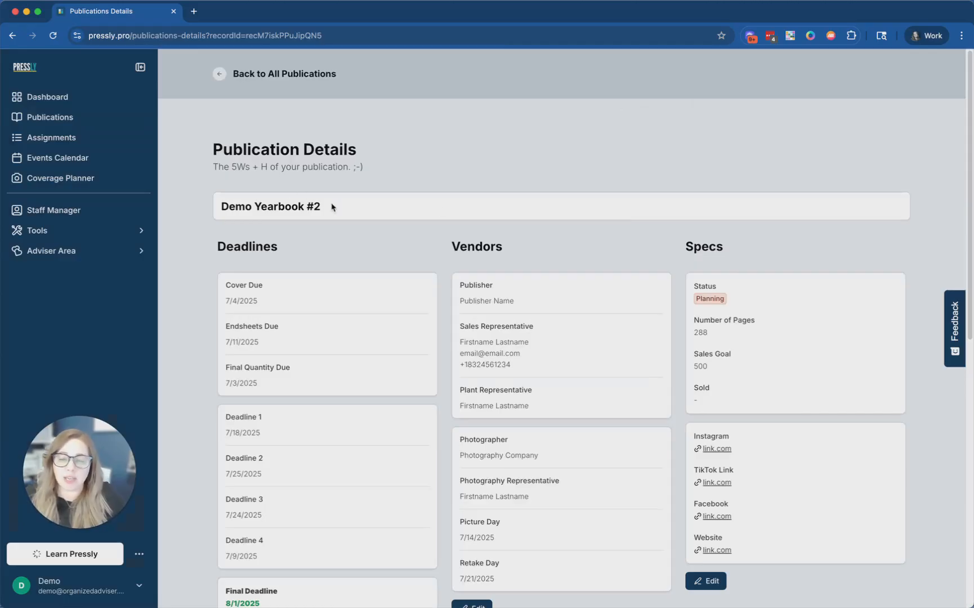
scroll(340, 206, "down", 3)
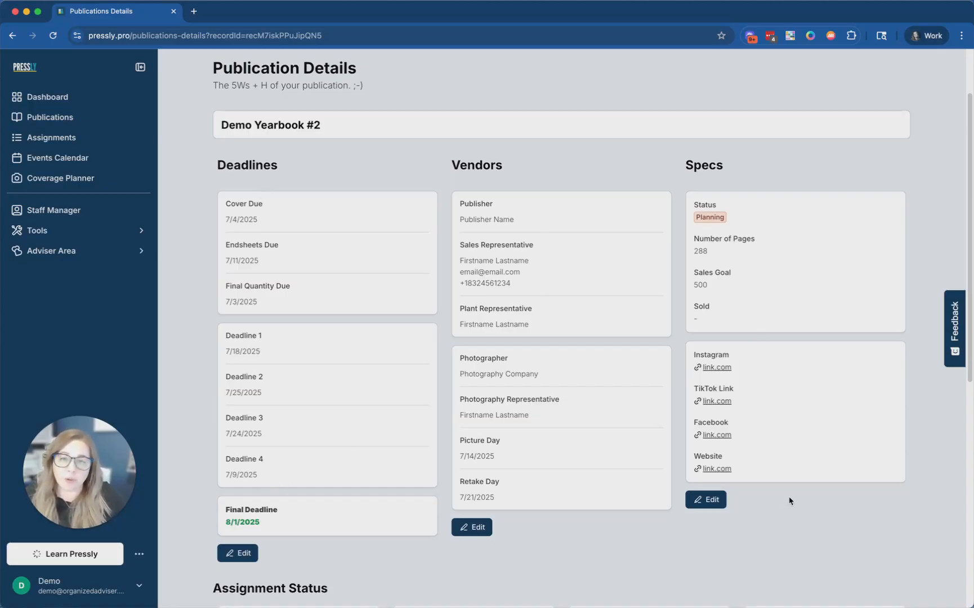
scroll(793, 478, "down", 2)
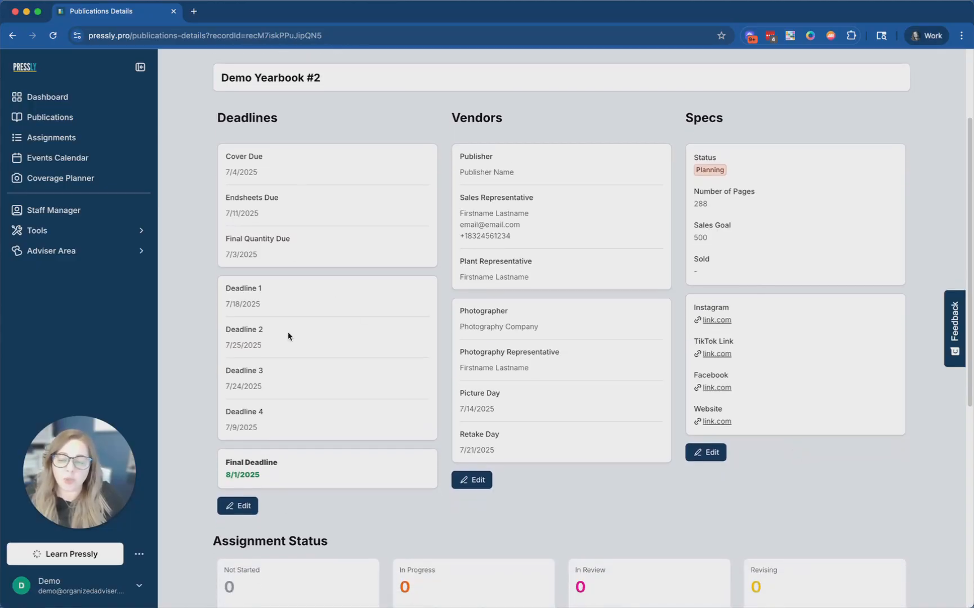
- Edit the deadlines so Deadline 4 becomes July 5, 2025, and save
left_click(236, 508)
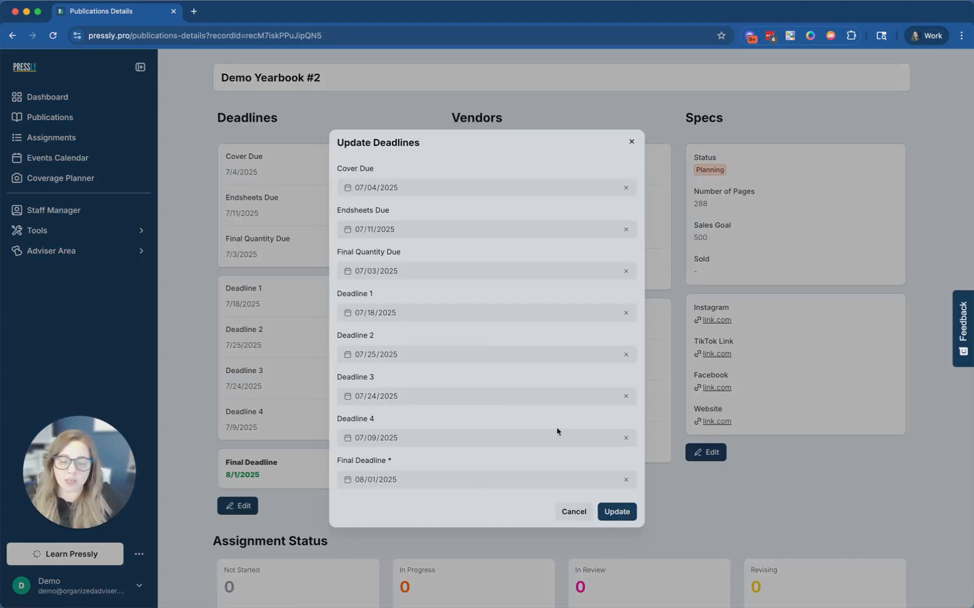
left_click(554, 438)
left_click(485, 501)
left_click(612, 512)
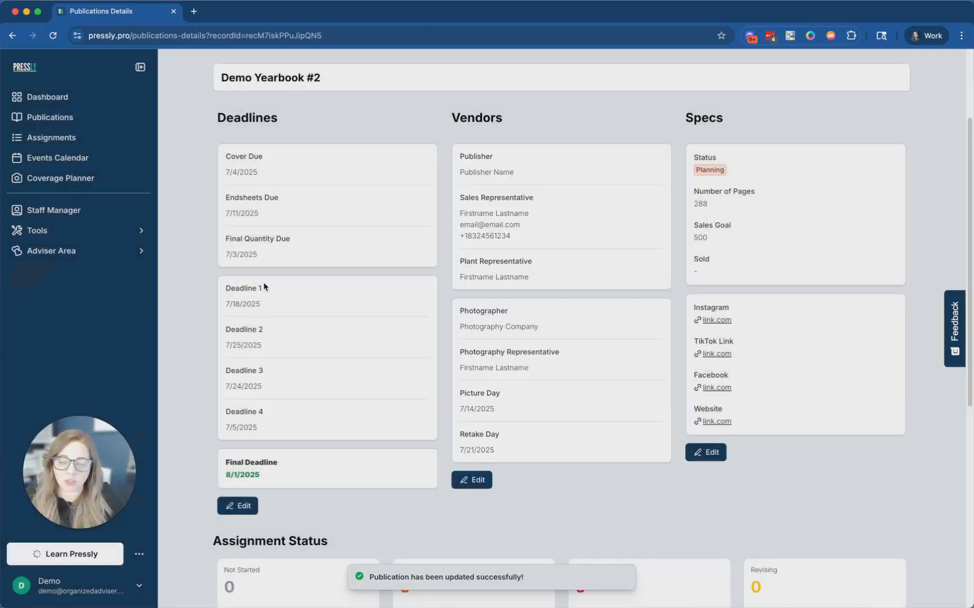
scroll(763, 276, "up", 1)
scroll(763, 276, "down", 4)
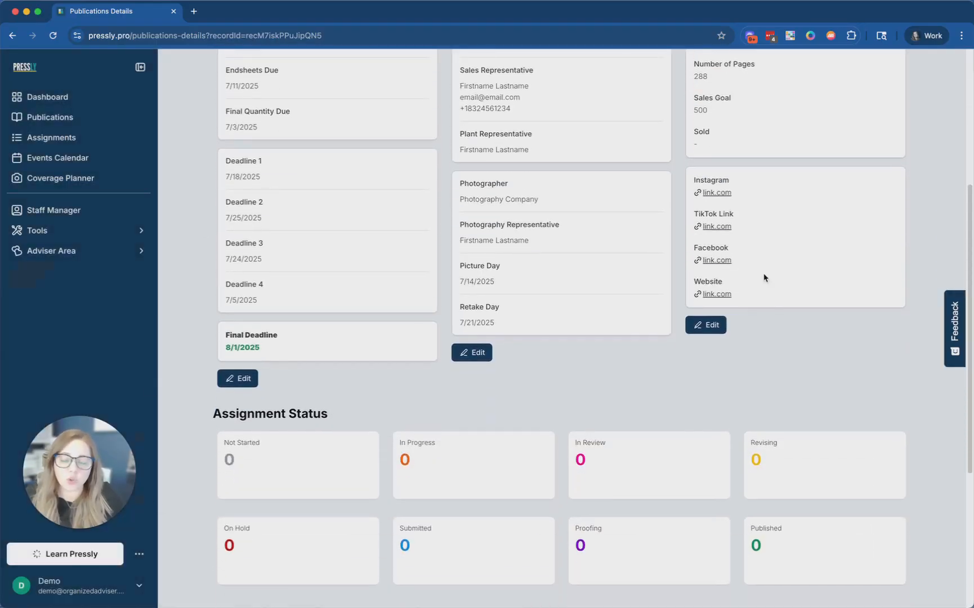
scroll(763, 277, "down", 2)
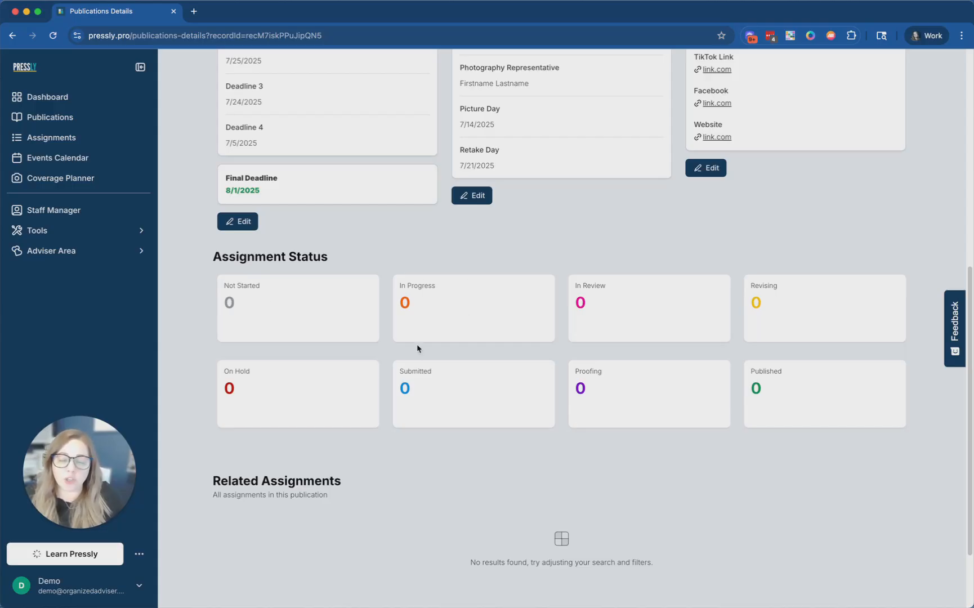
mouse_move(551, 302)
scroll(496, 416, "down", 3)
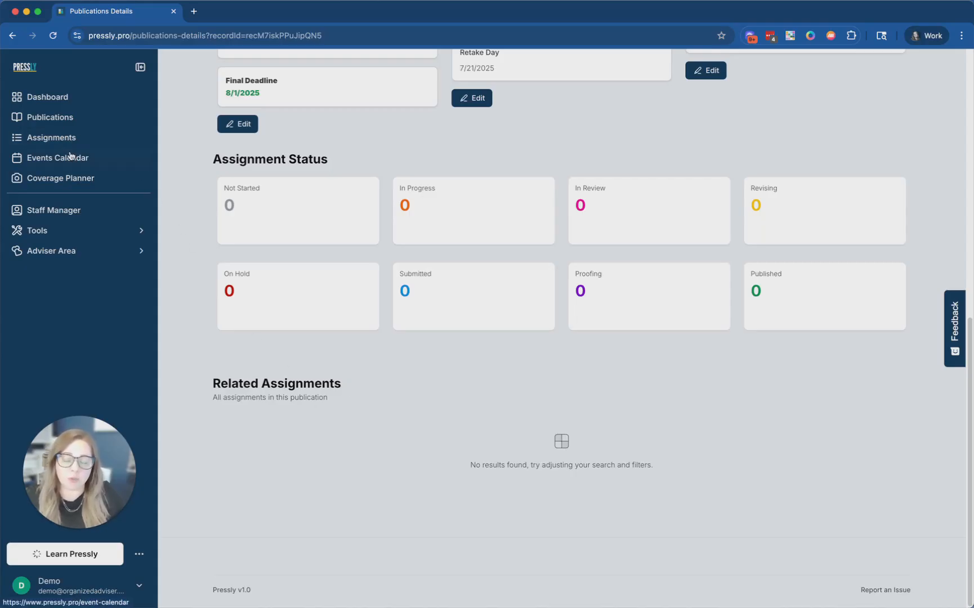
scroll(307, 199, "up", 15)
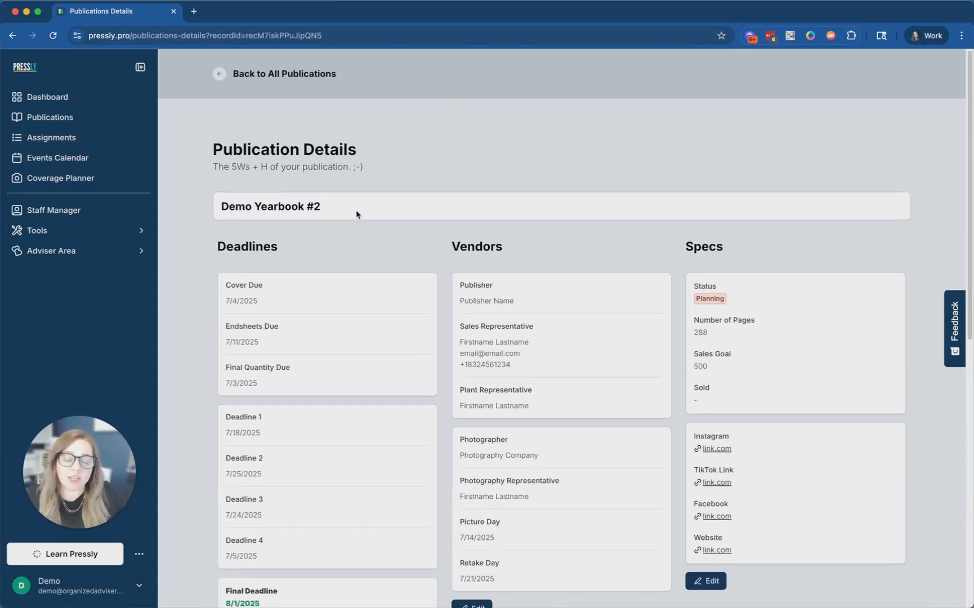
scroll(366, 220, "down", 8)
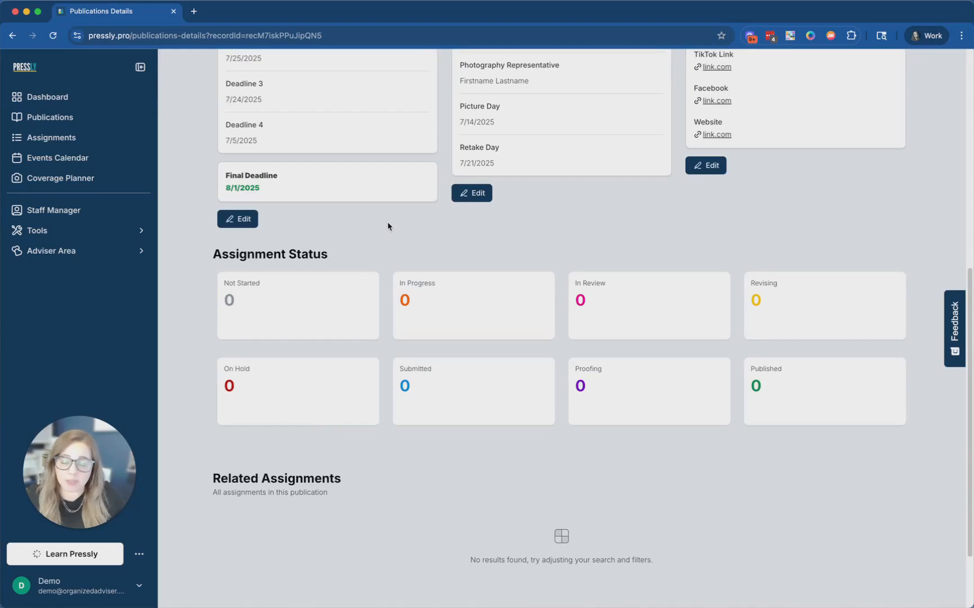
scroll(389, 225, "down", 2)
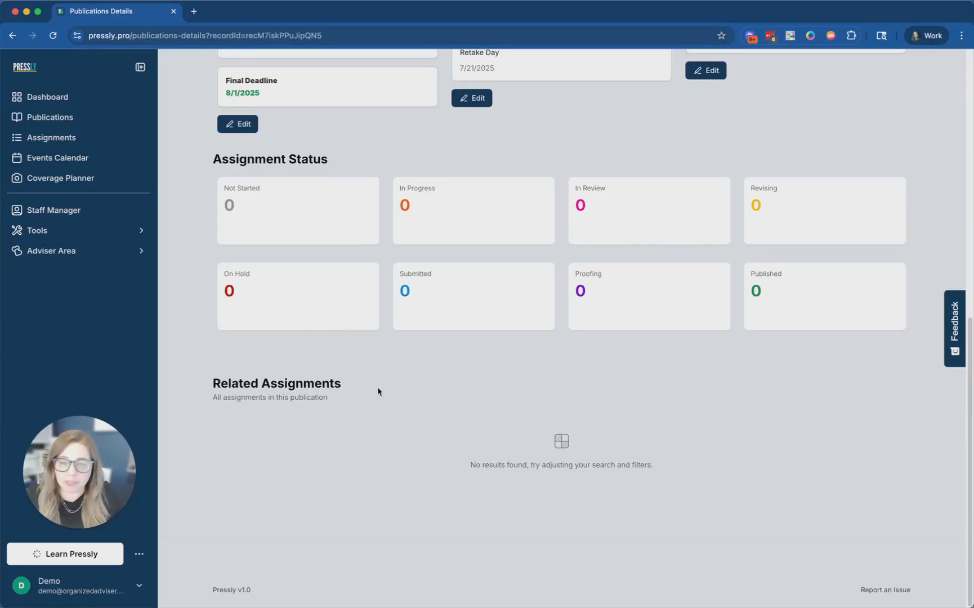
scroll(379, 392, "up", 10)
- Return to the All Publications list
left_click(242, 74)
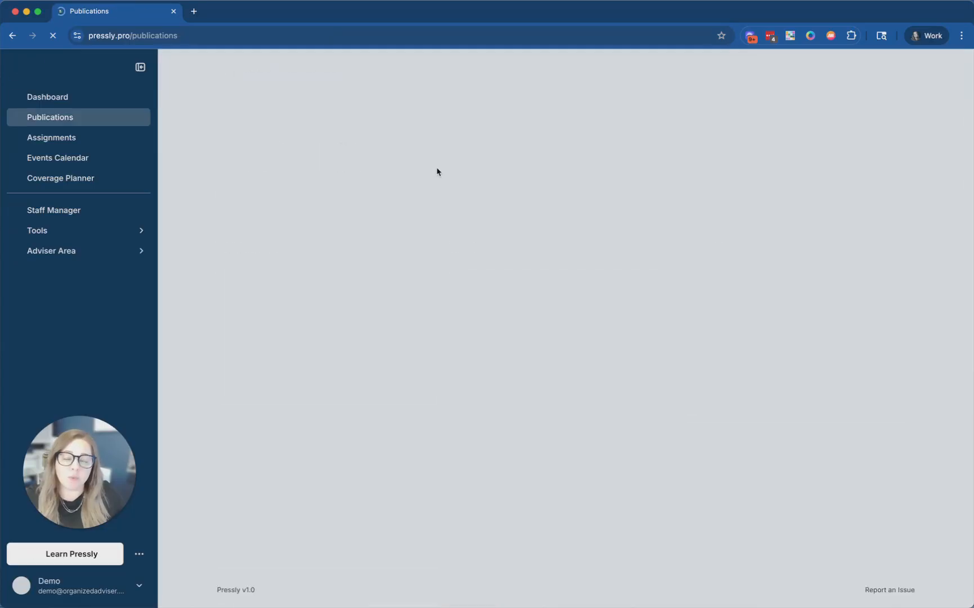